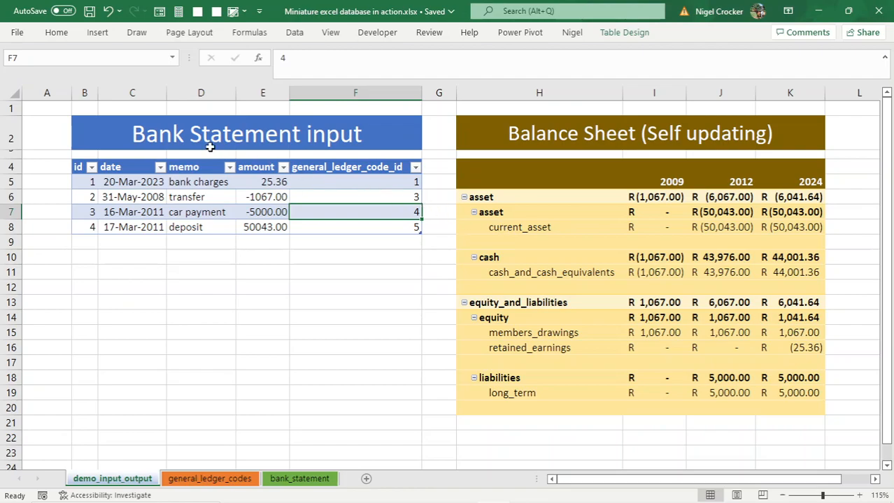
- Examine the bank statement entries and compare the balance sheet's asset and equity_and_liabilities totals for 2009, 2012 and 2024
click(197, 133)
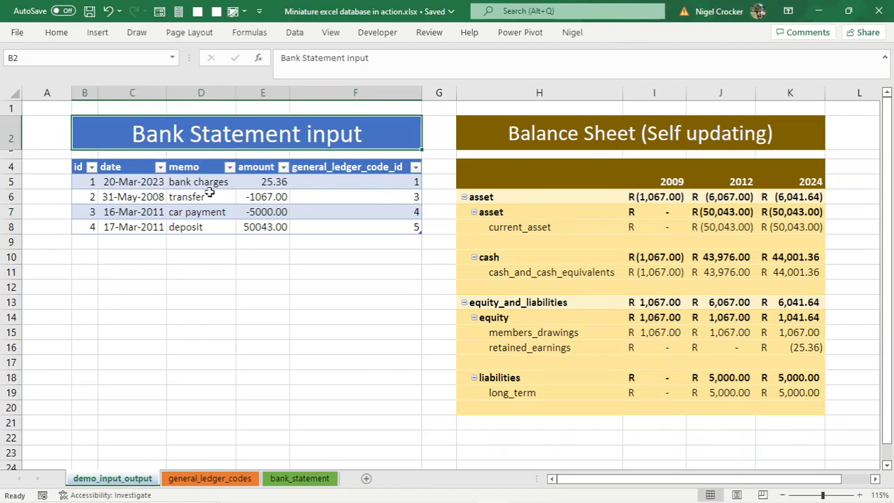
click(183, 185)
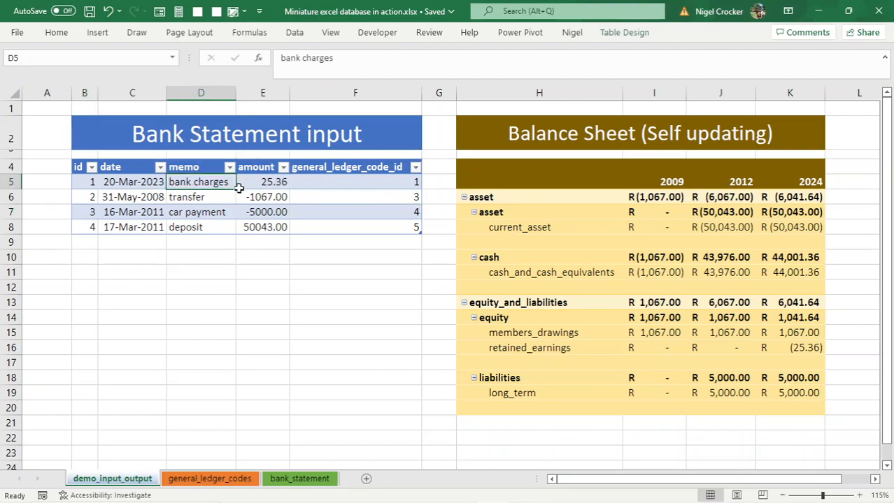
click(175, 195)
click(273, 198)
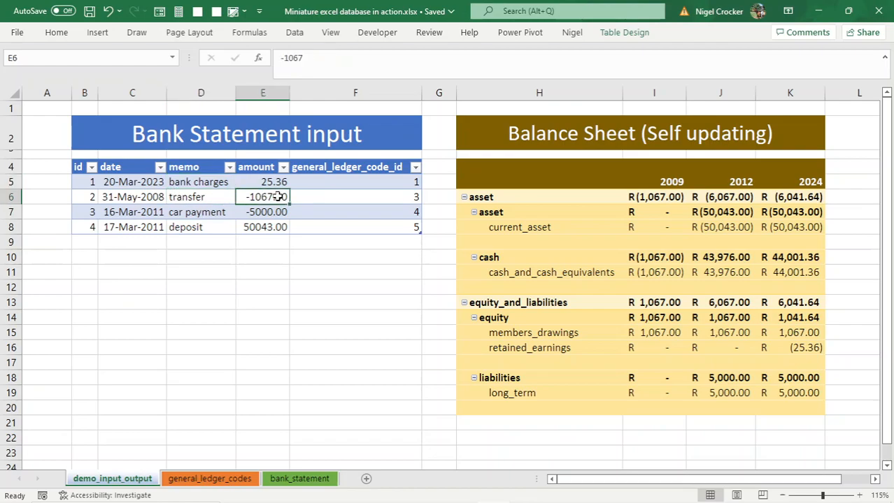
click(259, 224)
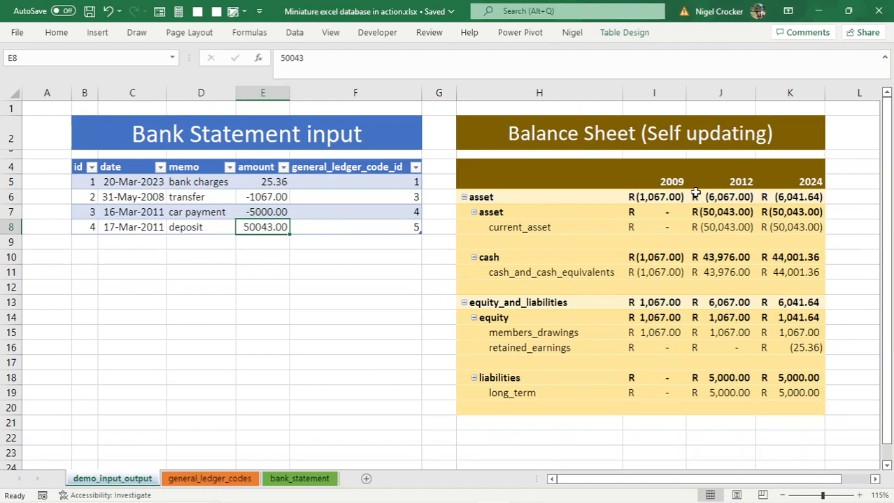
click(673, 197)
click(652, 301)
click(731, 198)
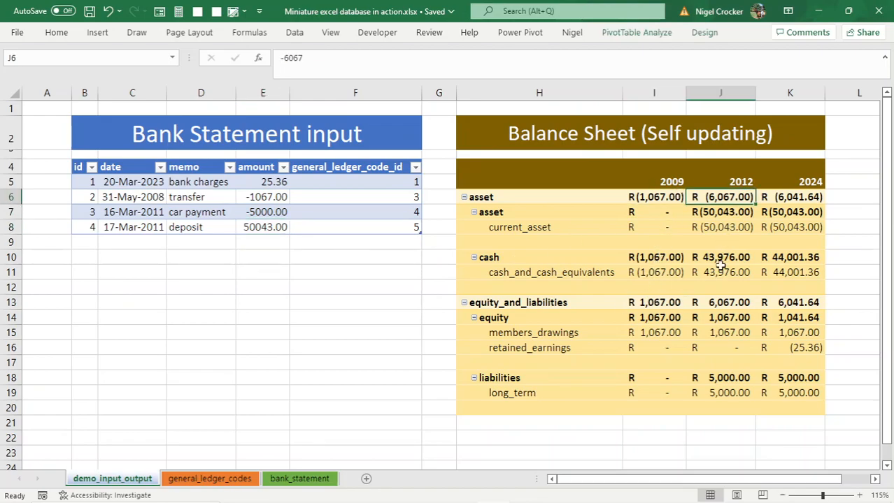
click(722, 301)
click(804, 199)
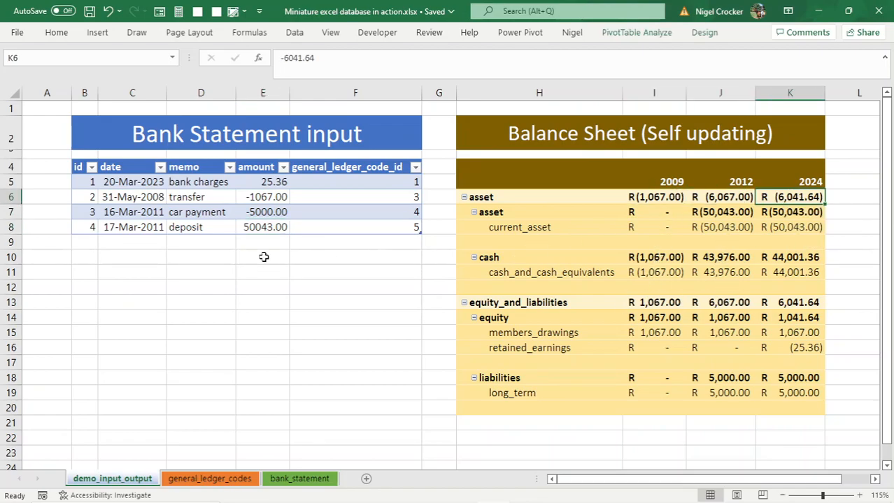
- Delete the transfer, car payment and deposit rows from the Bank Statement input table
drag(92, 198, 375, 224)
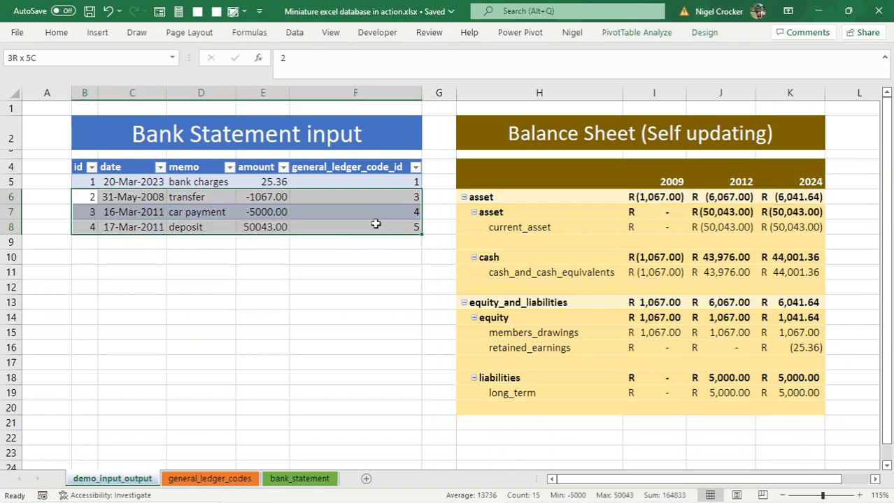
right_click(89, 203)
mouse_move(119, 269)
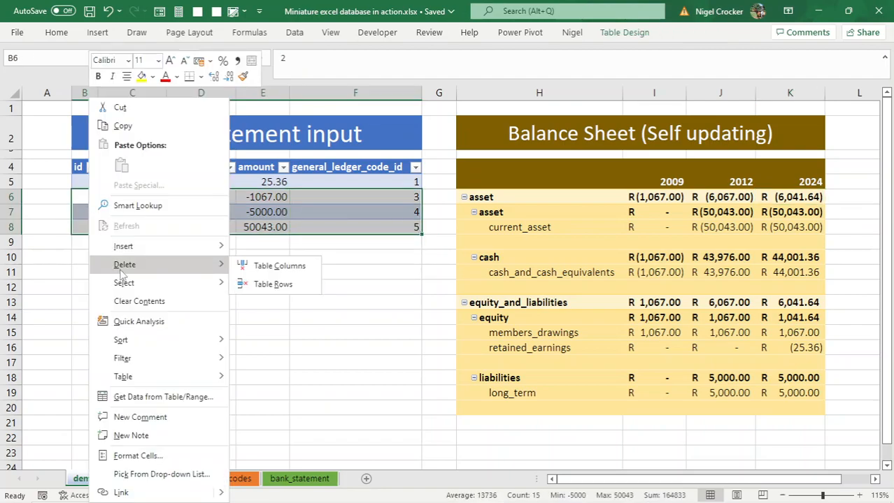
click(289, 290)
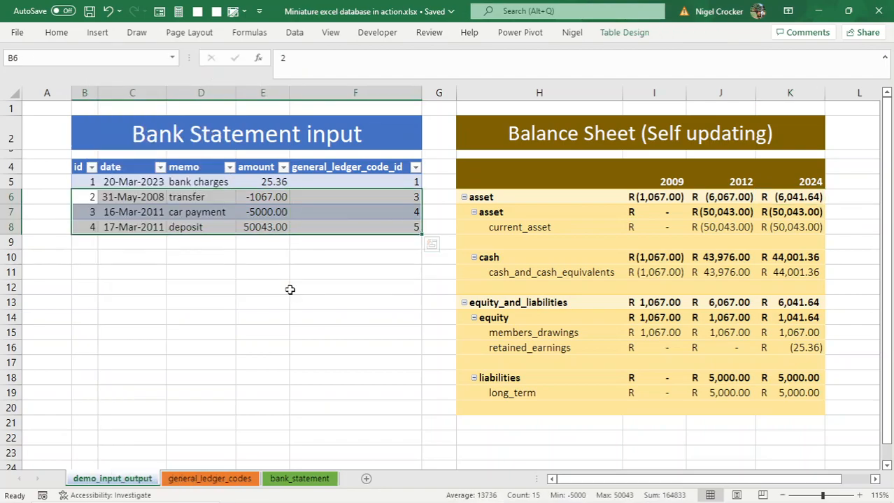
- Refresh all data and check the 2024 balance sheet figures against the remaining bank charges amount
click(342, 182)
click(301, 39)
click(231, 80)
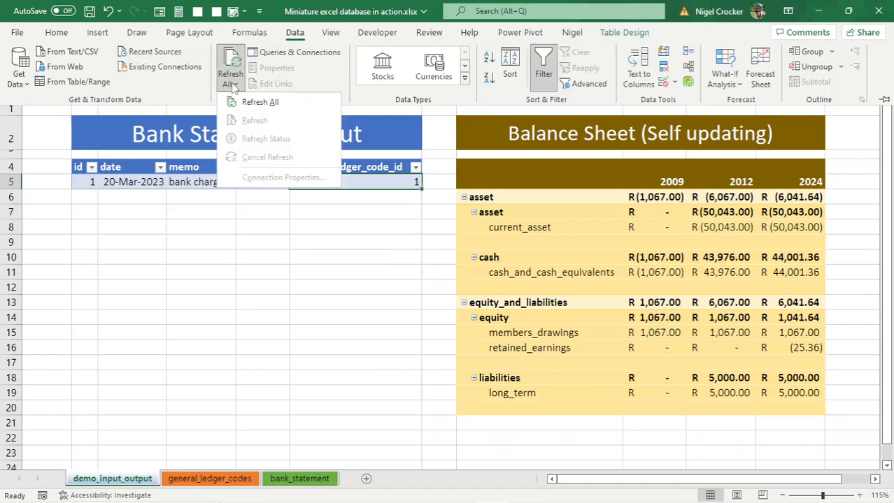
click(240, 99)
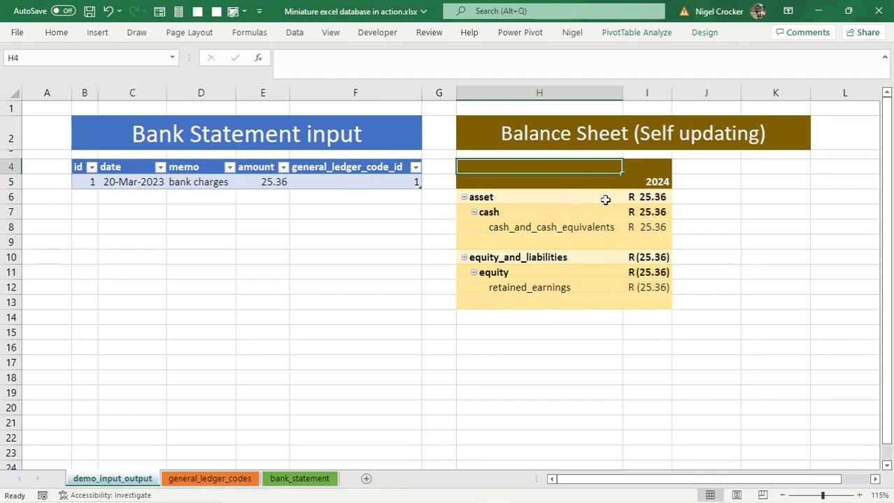
click(264, 182)
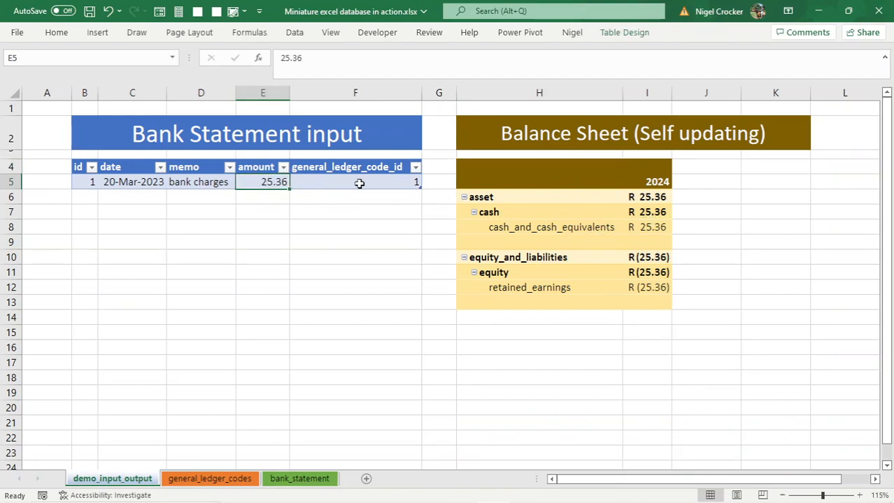
click(653, 227)
click(653, 258)
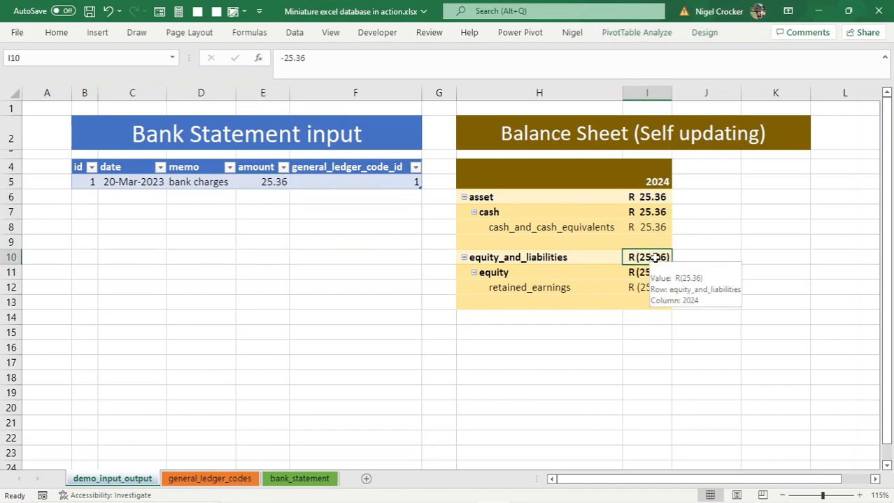
click(632, 197)
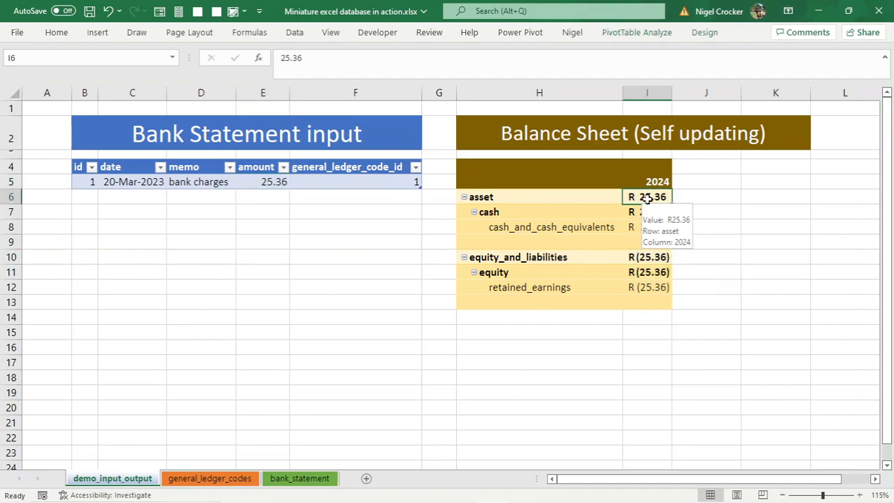
- Copy all four records from the bank_statement sheet into the Bank Statement input table on demo_input_output, starting at its first row
click(288, 478)
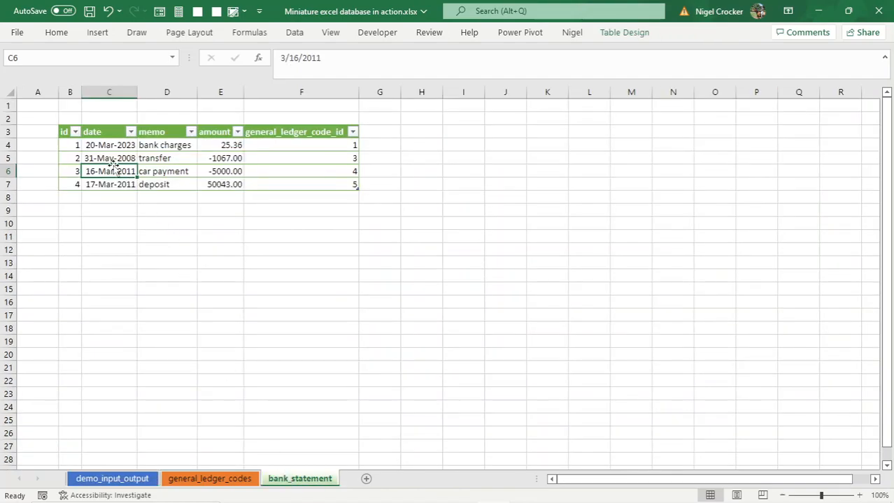
drag(78, 145, 313, 184)
key(ctrl+c)
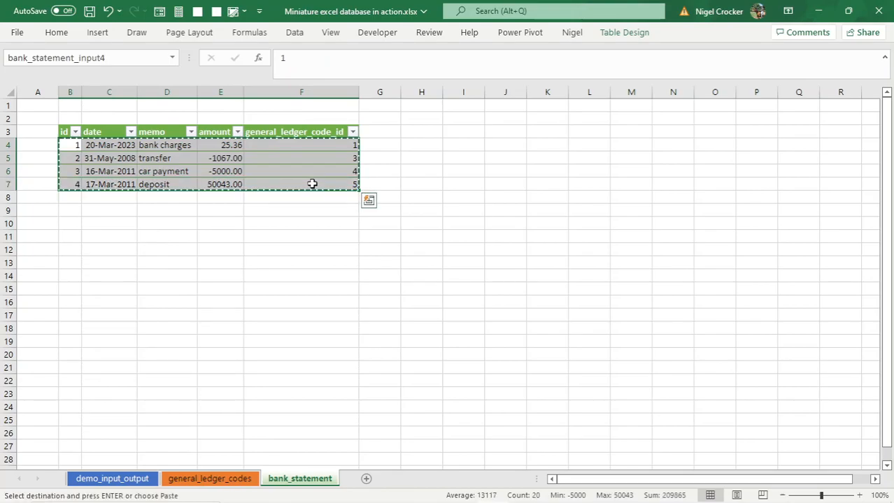
click(143, 479)
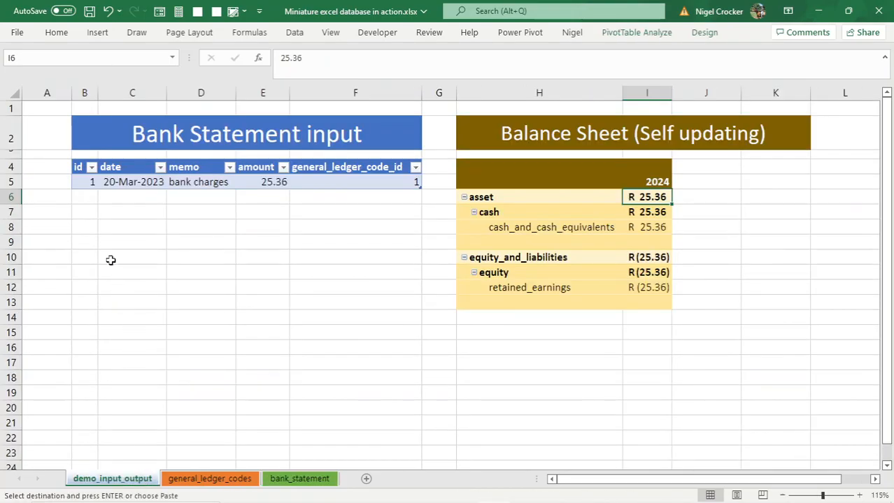
right_click(89, 183)
click(145, 166)
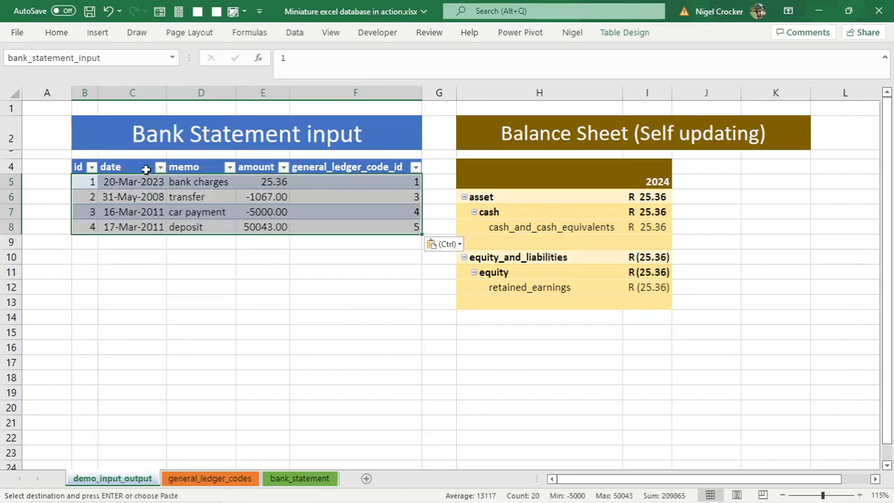
click(398, 230)
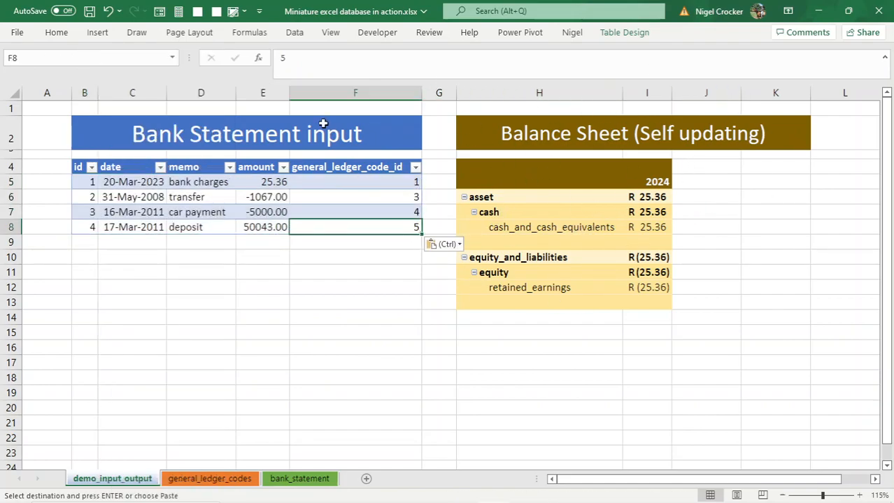
- Refresh all data to rebuild the balance sheet from the pasted bank statement records
click(294, 32)
click(231, 82)
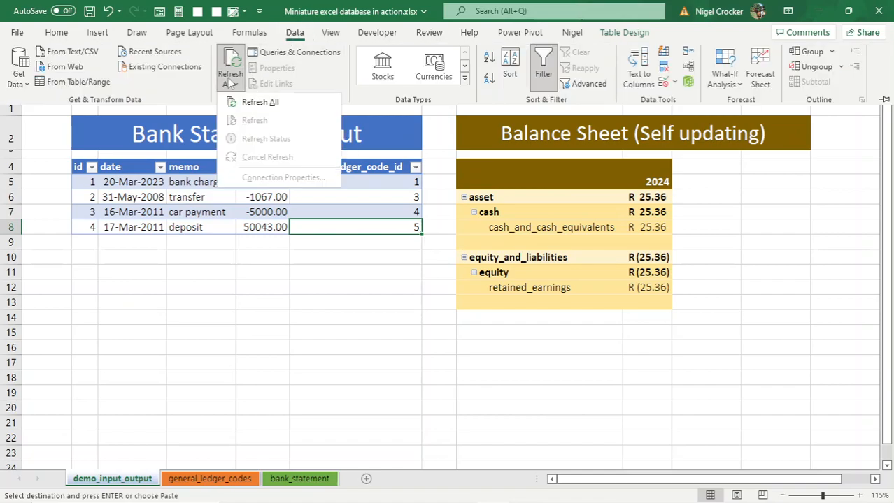
click(258, 102)
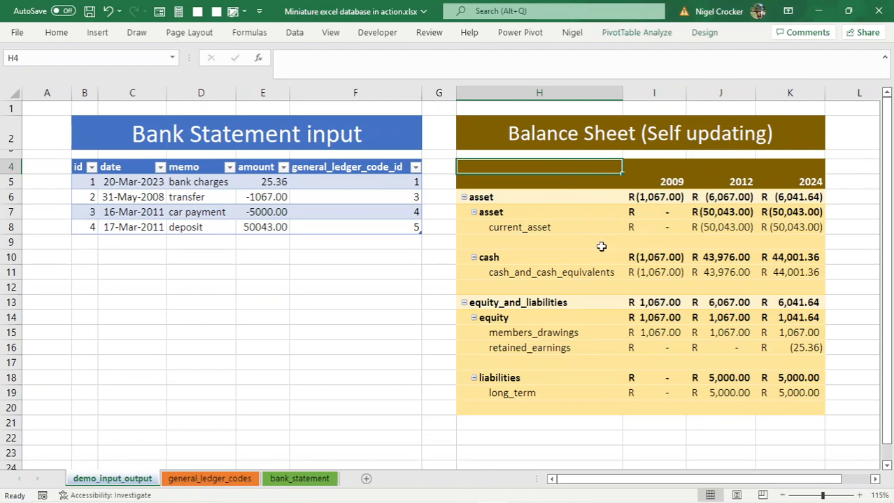
- Set the amount of the deposit record in the Bank Statement input table to 20.00
click(83, 240)
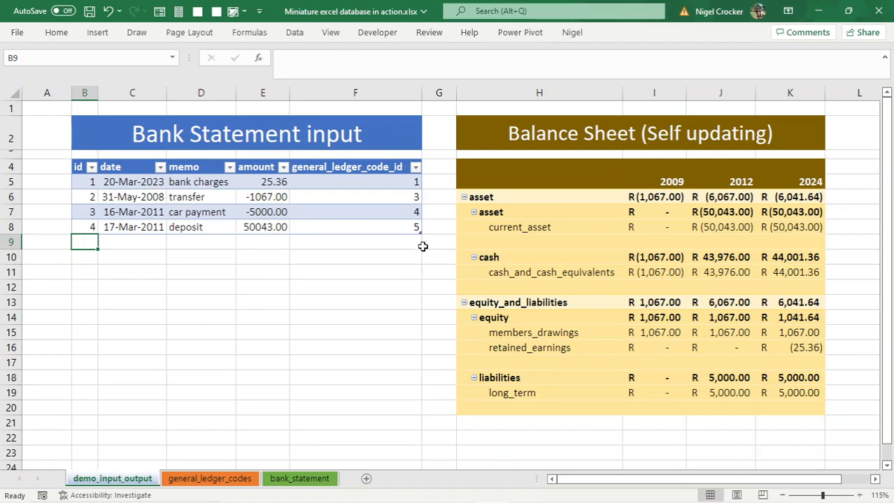
click(260, 229)
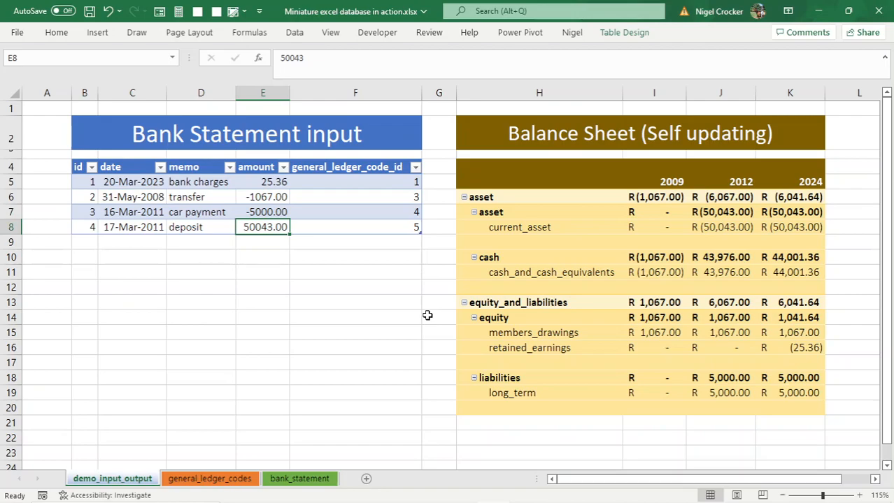
text(20)
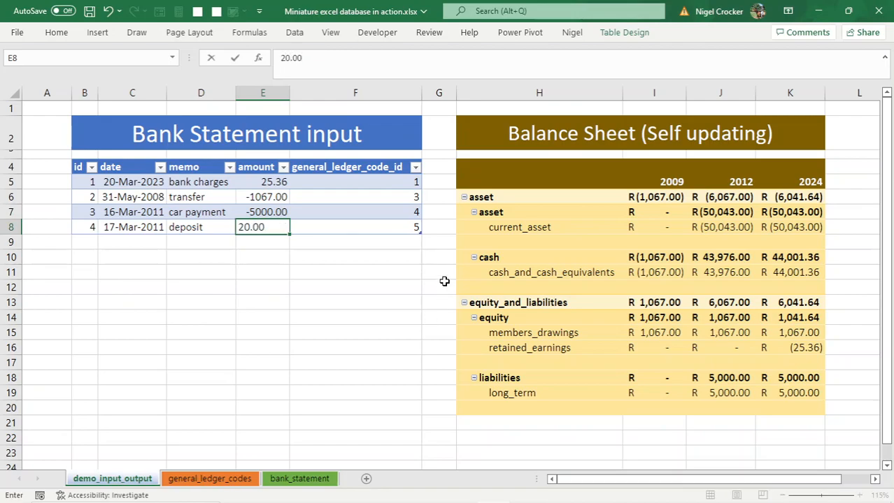
click(401, 226)
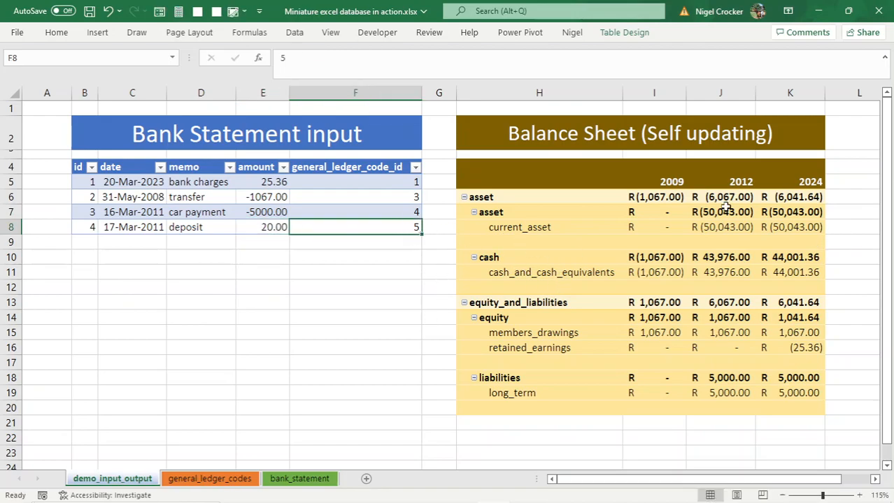
- Refresh all data and compare the sum of the bank statement amounts with the balance sheet's 2024 cash figure
click(294, 33)
click(231, 83)
click(253, 101)
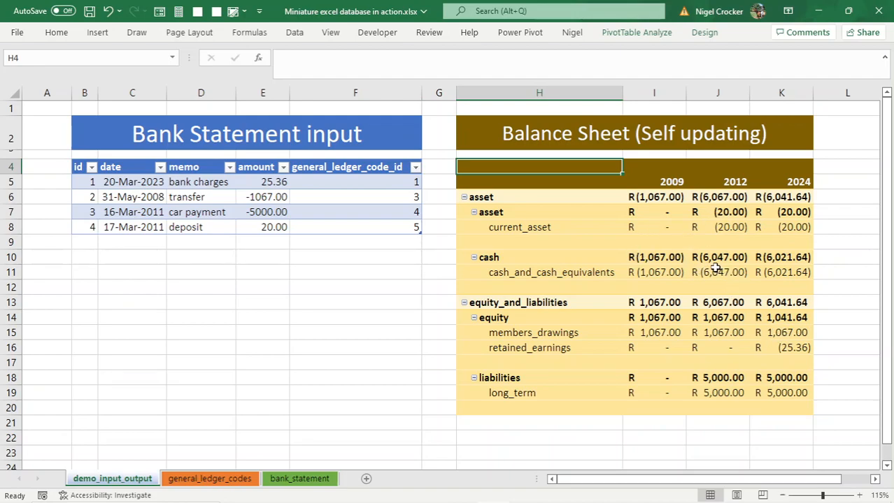
click(724, 272)
drag(273, 181, 266, 227)
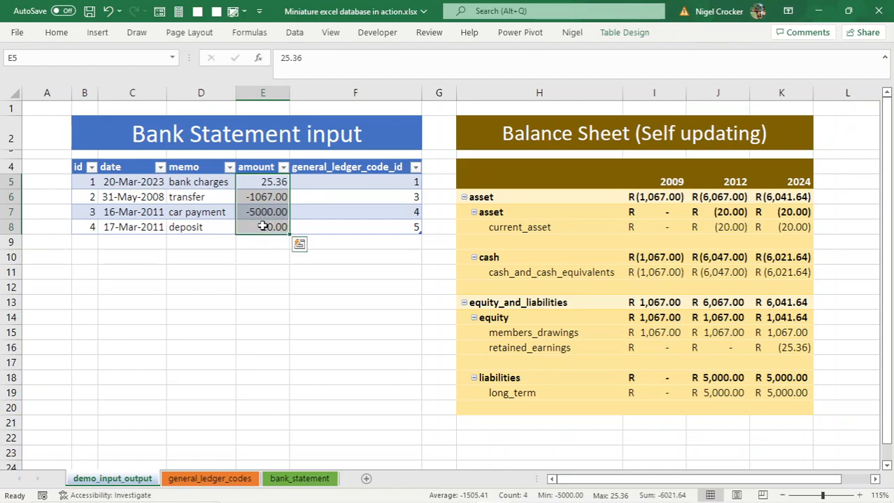
click(788, 256)
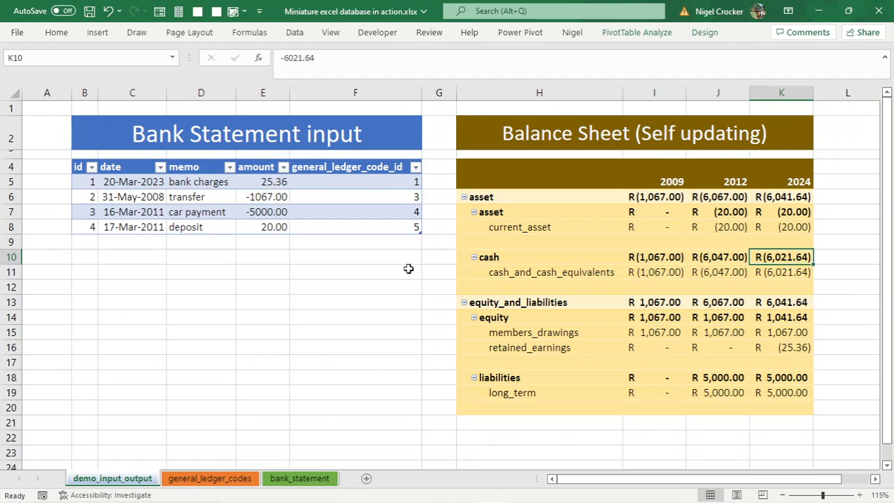
- Set the deposit amount to 1000000 and refresh all data to update the balance sheet
click(272, 228)
text(1000000)
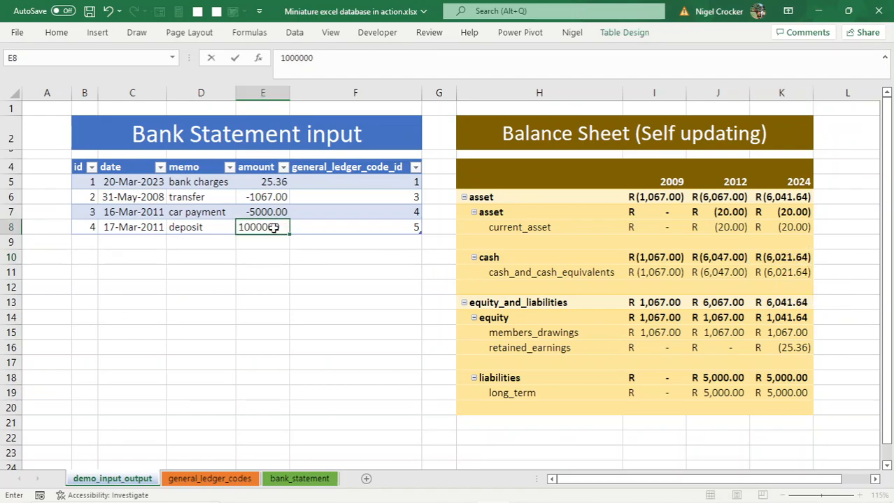
key(ctrl+Return)
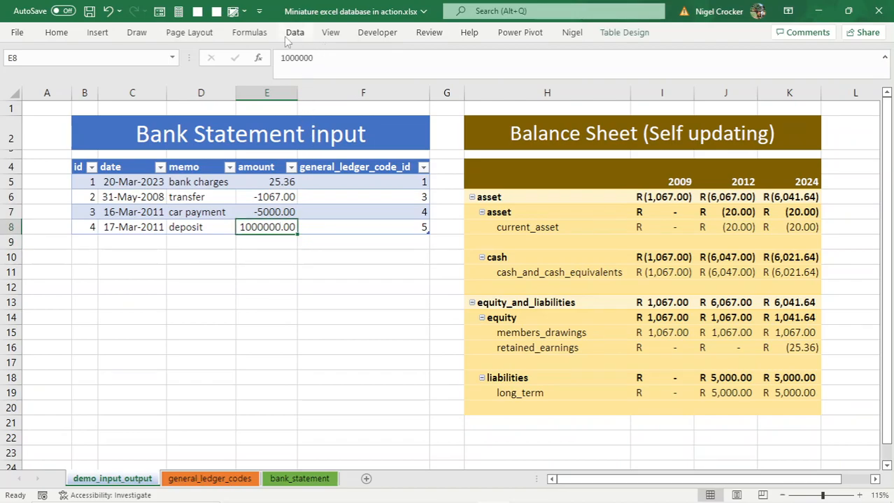
click(290, 33)
click(231, 80)
click(258, 99)
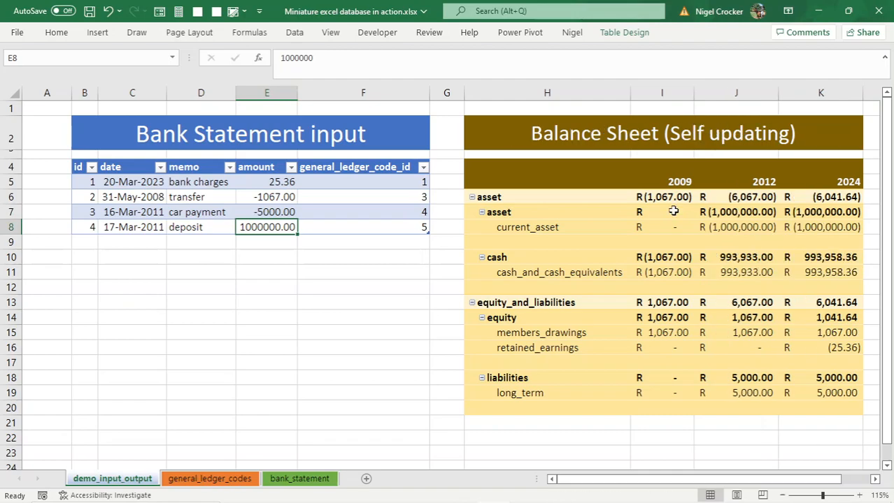
- Check that the asset totals balance against the equity_and_liabilities totals for 2009, 2012 and 2024
click(811, 198)
click(744, 197)
click(664, 198)
click(668, 302)
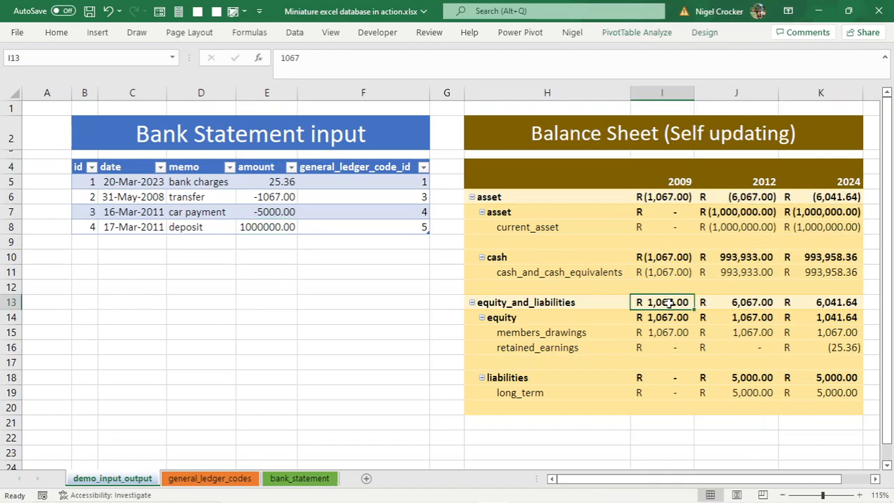
click(743, 303)
click(834, 302)
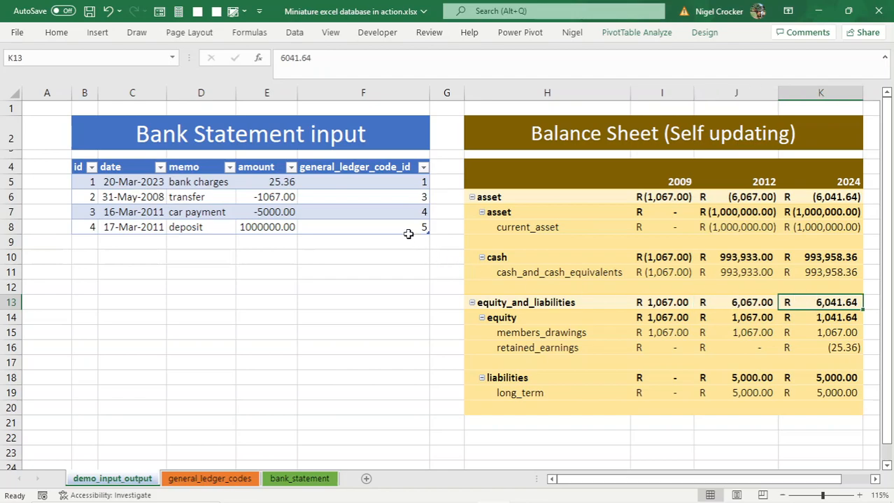
- Compare the dates, memo and amount in the Bank Statement input table with the balance sheet's asset and cash figures and year headings
click(269, 226)
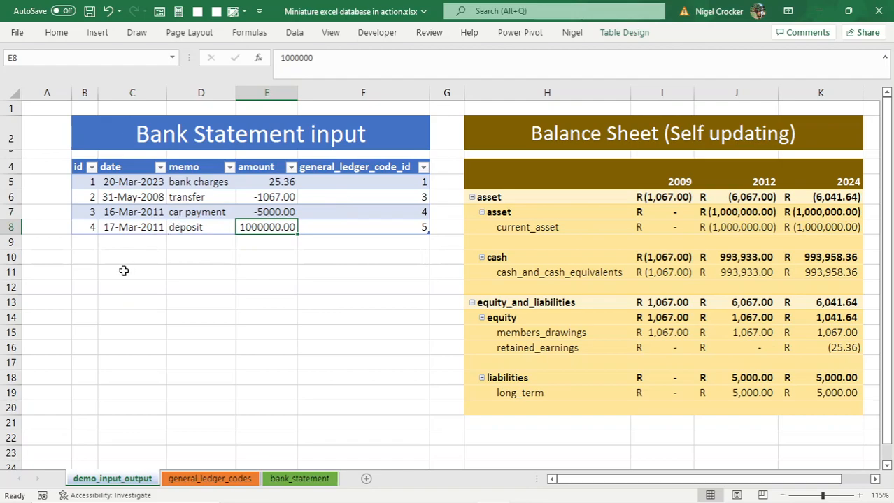
click(147, 227)
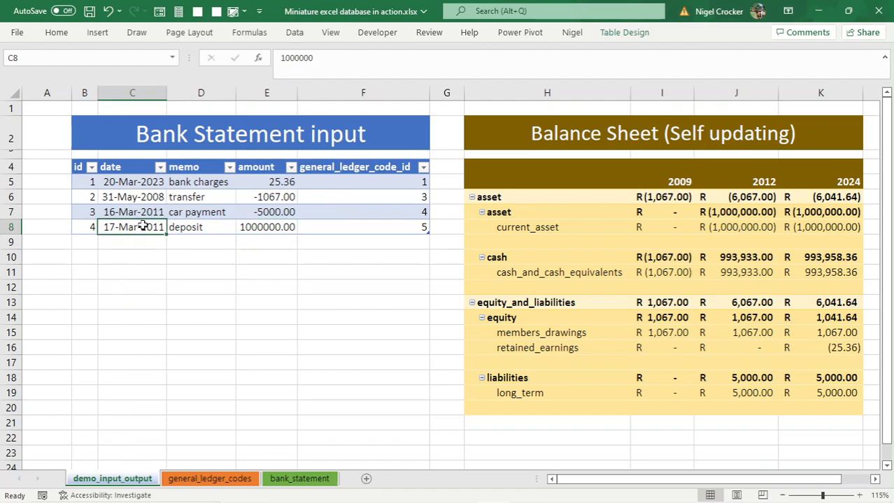
click(203, 228)
click(252, 228)
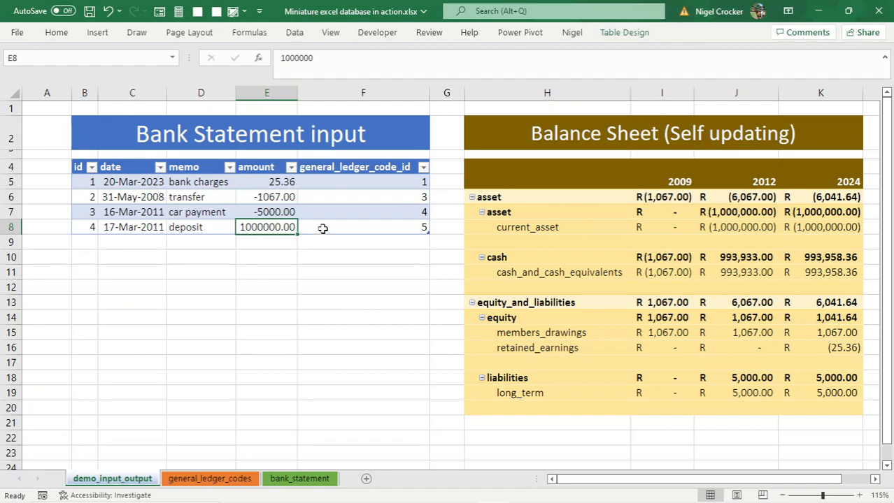
click(137, 185)
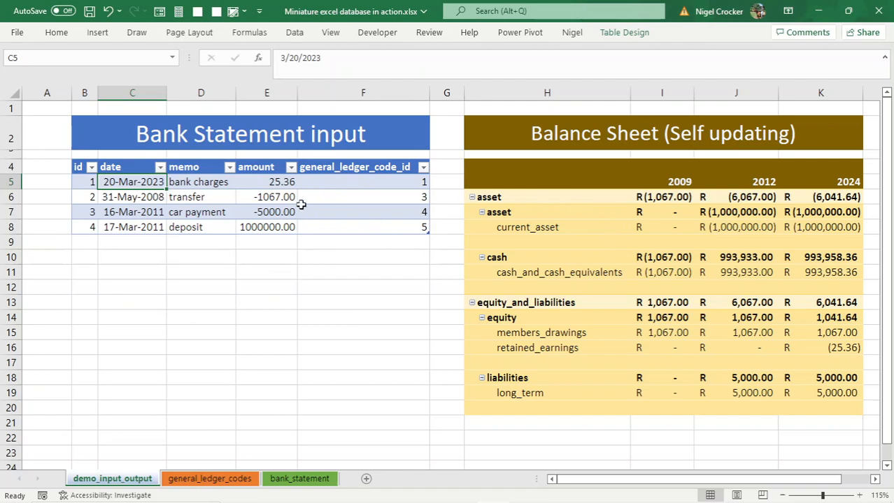
click(728, 217)
click(657, 257)
click(658, 286)
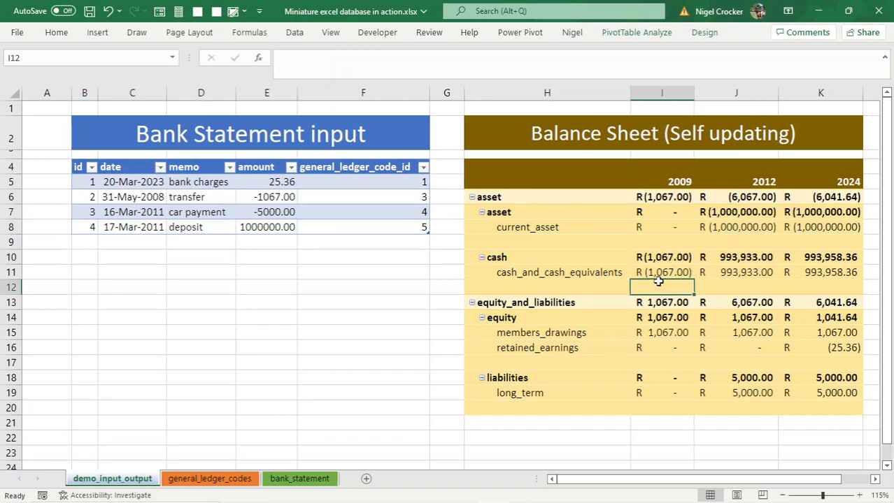
click(564, 134)
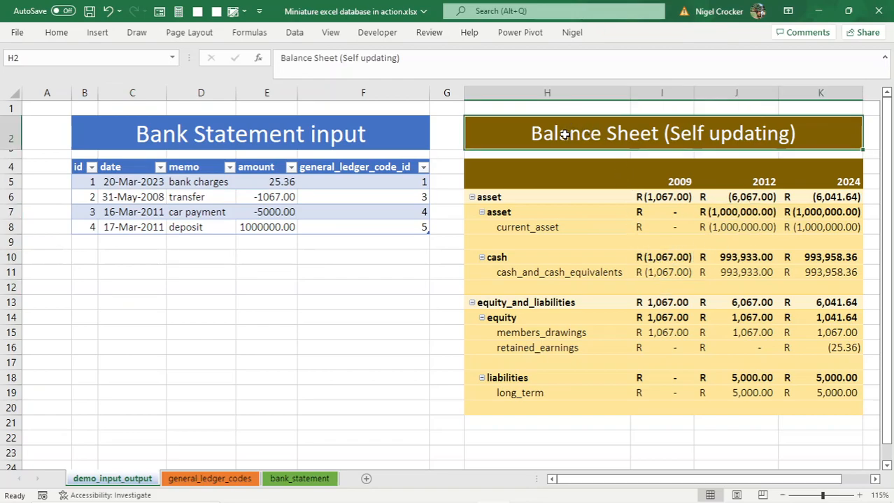
click(672, 184)
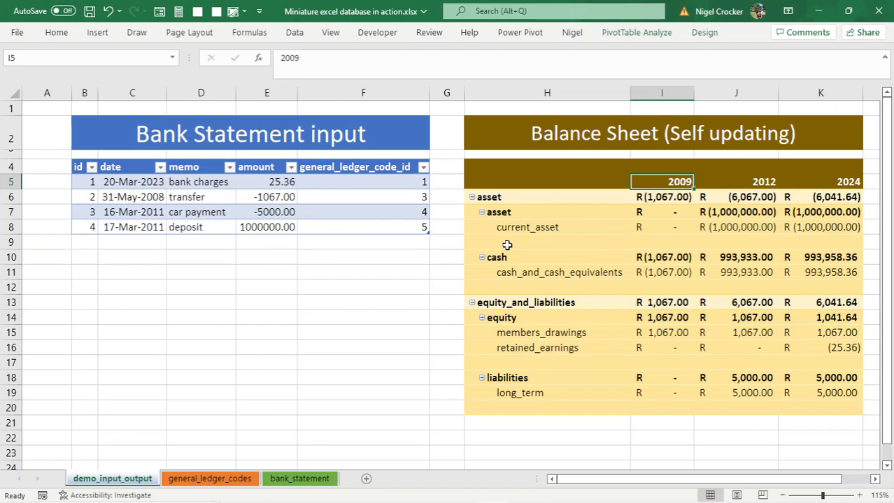
- Examine the general_ledger_code_id column that links the bank statement records to the balance sheet categories
click(379, 215)
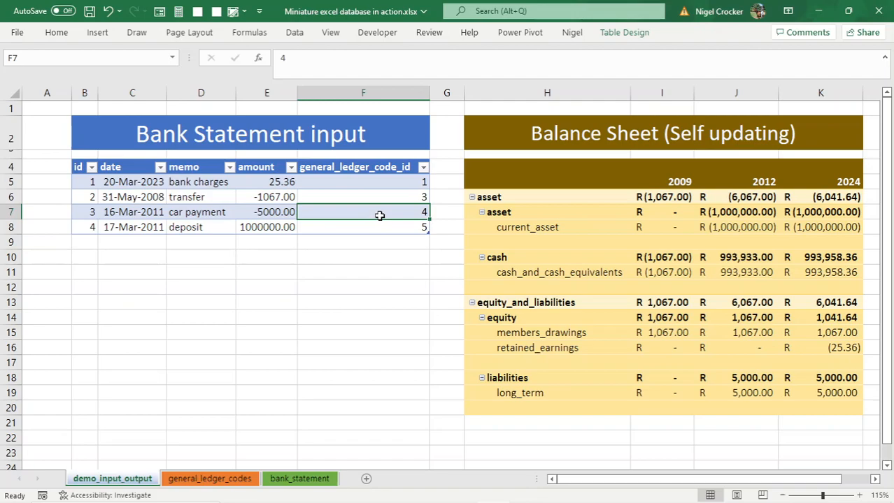
click(441, 166)
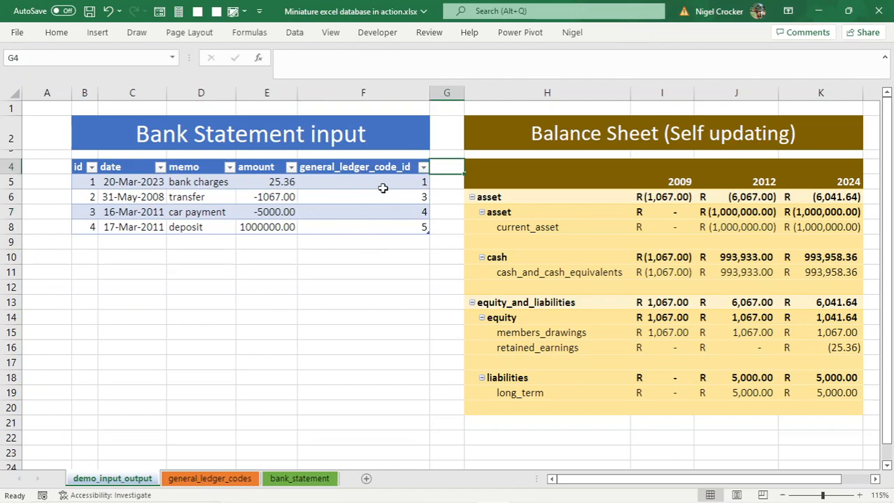
click(341, 168)
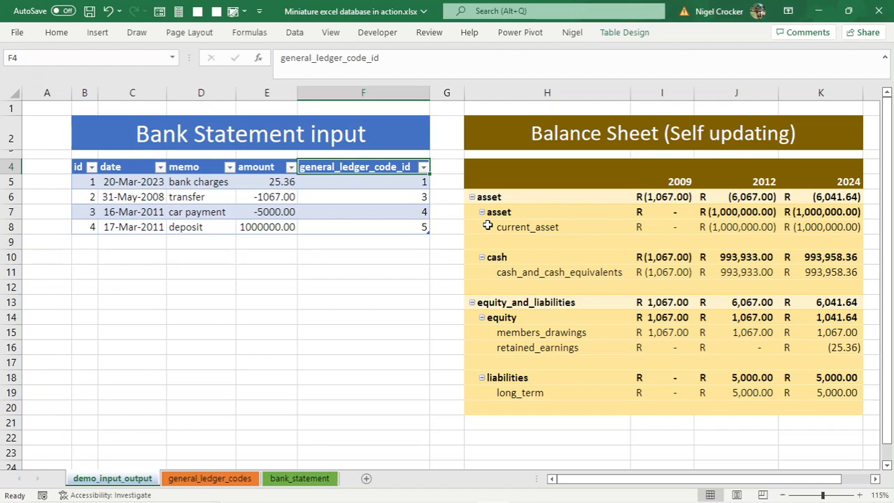
click(332, 196)
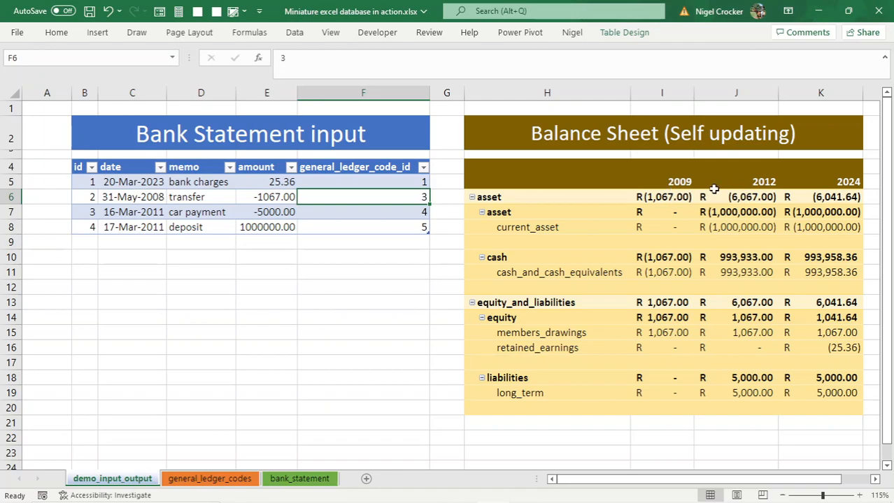
- Set the date of the transfer record in the Bank Statement input table to 5/31/2018
click(149, 198)
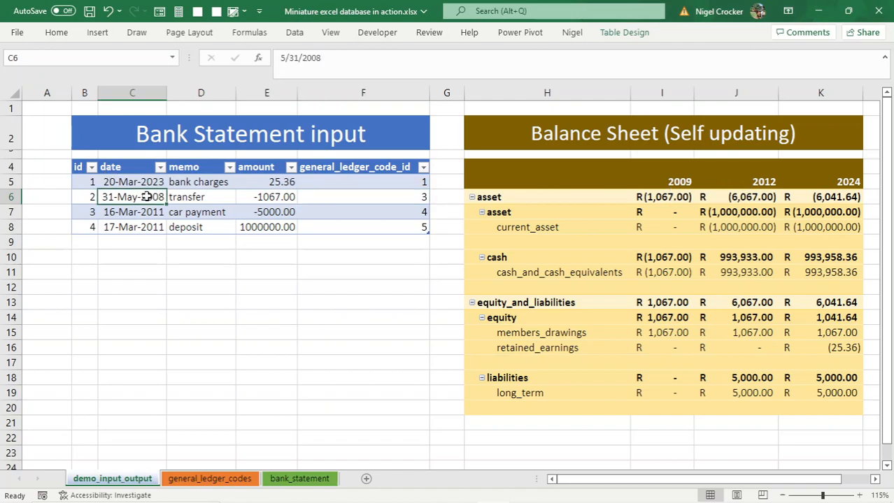
click(322, 57)
key(BackSpace)
key(BackSpace)
text(18)
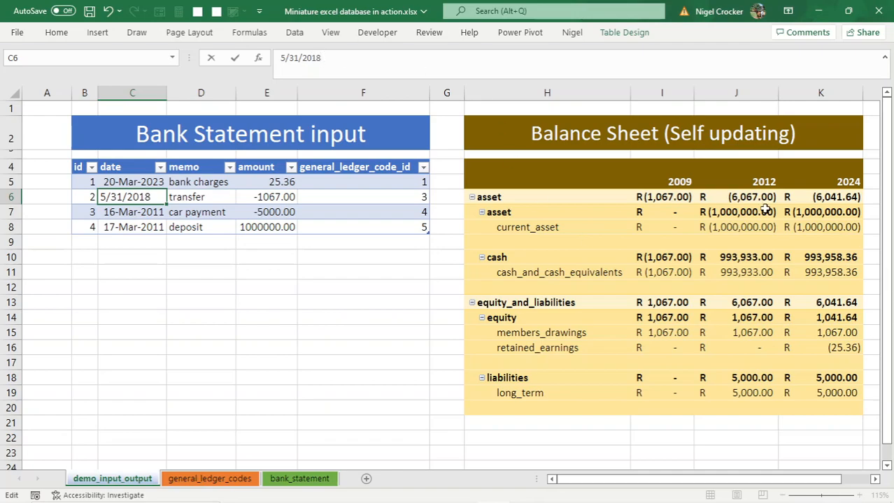
click(273, 197)
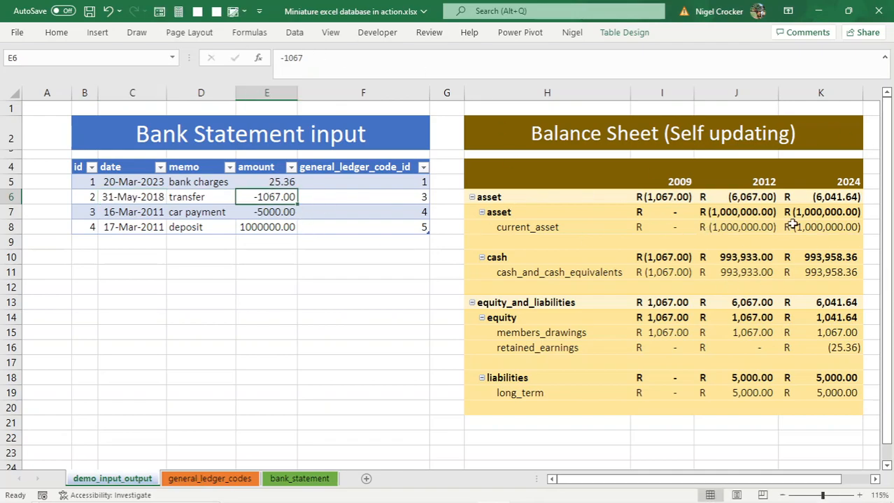
- Refresh all data and compare the transfer record's date with the balance sheet's 2019 financial year column
click(295, 32)
click(236, 83)
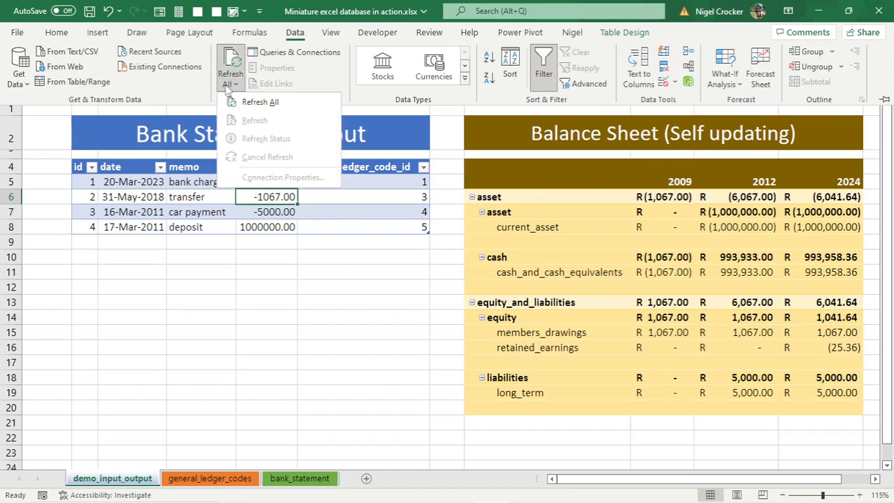
click(249, 101)
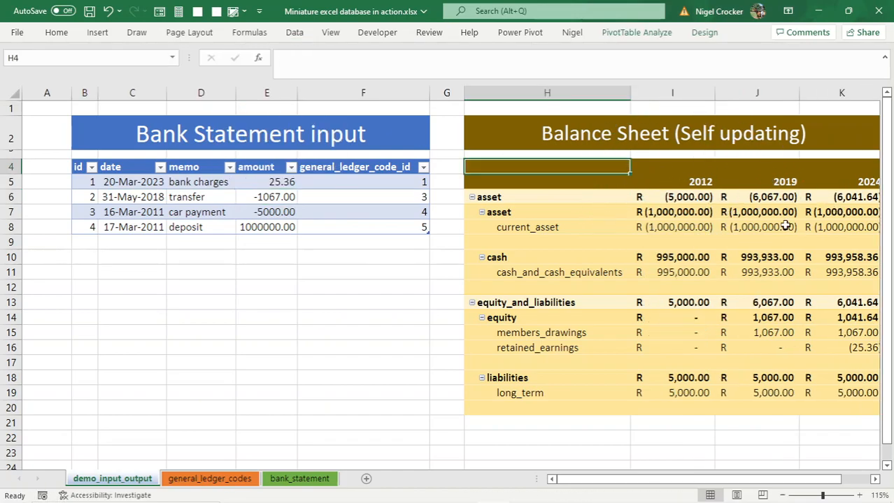
drag(739, 480, 758, 480)
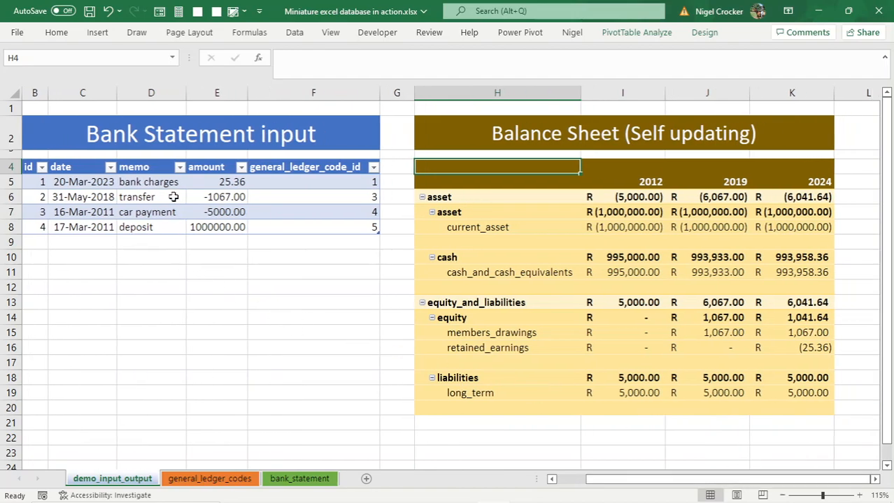
click(97, 197)
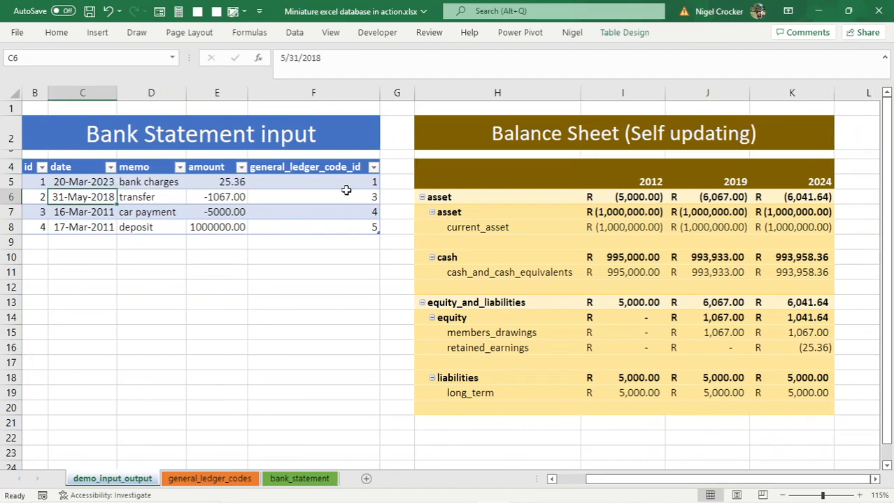
click(737, 183)
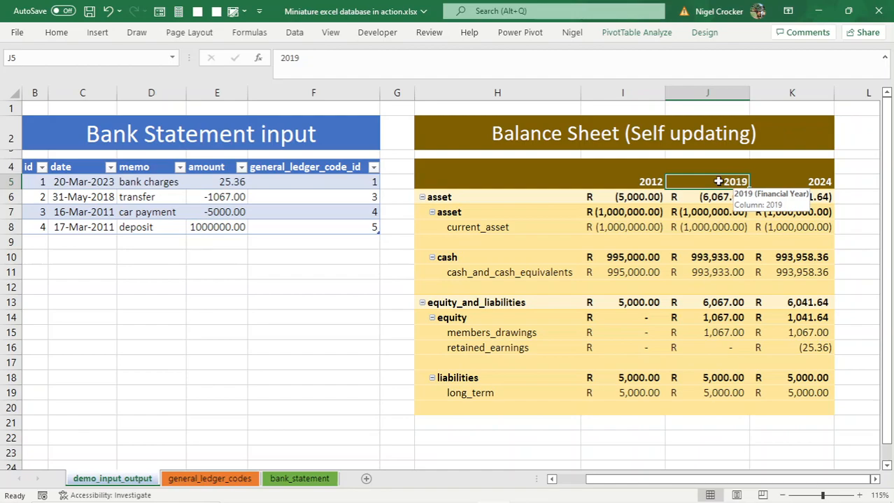
click(96, 197)
click(738, 183)
- Set the date of the car payment record to 3/16/2018 and that of the deposit record to 3/17/2018
click(93, 214)
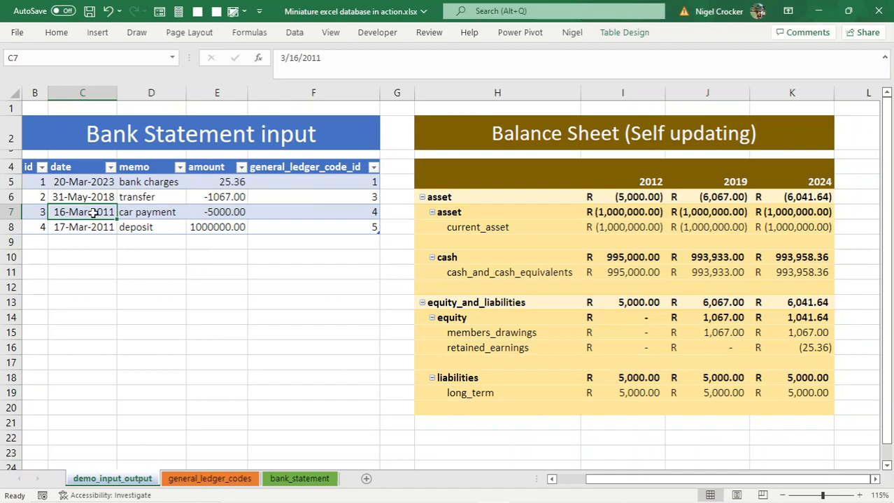
click(326, 59)
key(BackSpace)
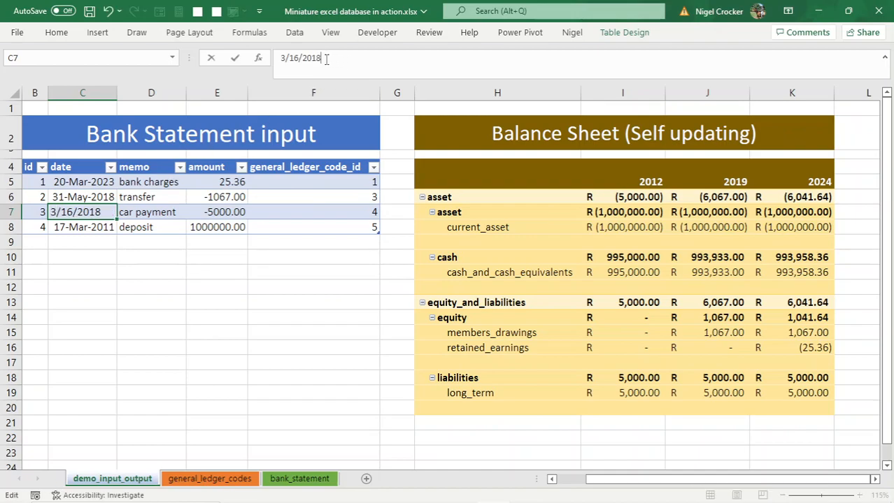
click(94, 228)
click(330, 60)
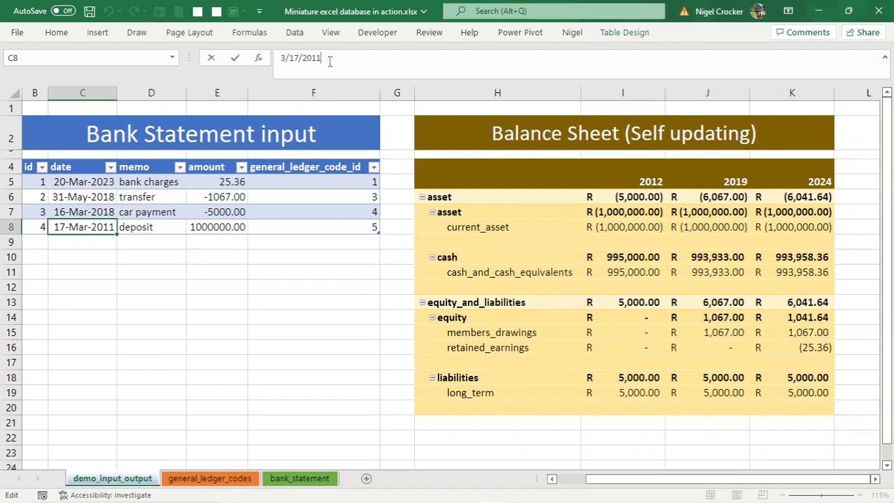
key(BackSpace)
text(8)
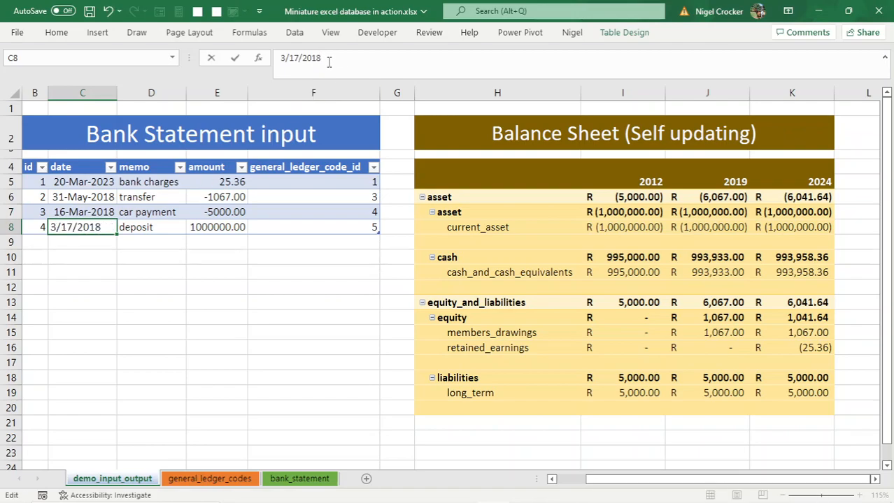
click(171, 228)
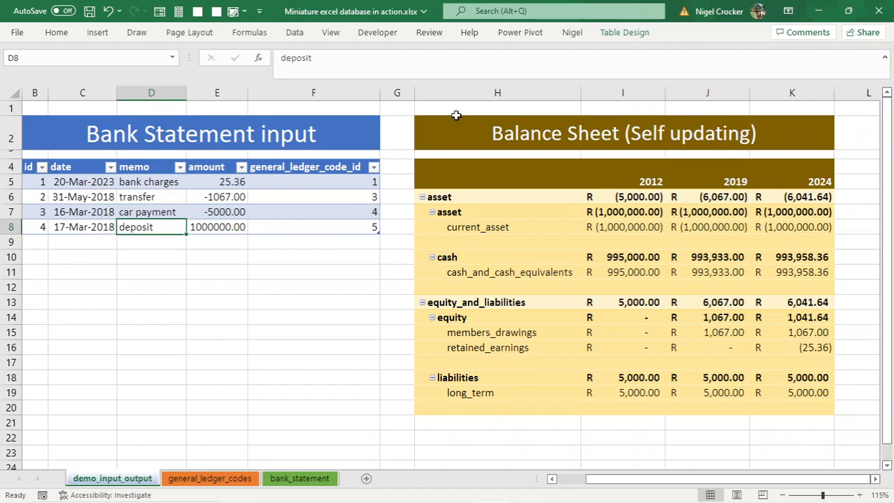
- Refresh all data and check the balance sheet's year headings and the 2019 asset and cash figures
click(295, 32)
click(235, 84)
click(259, 102)
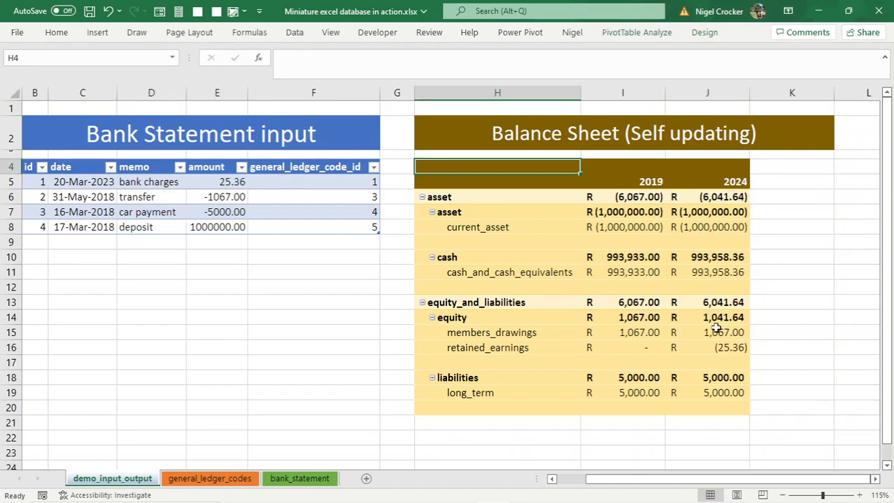
click(642, 183)
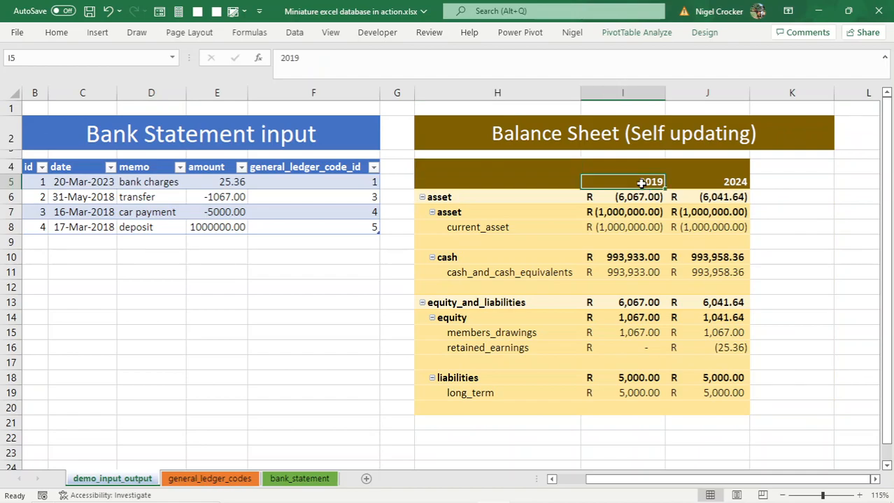
click(728, 183)
click(639, 214)
click(633, 231)
click(632, 257)
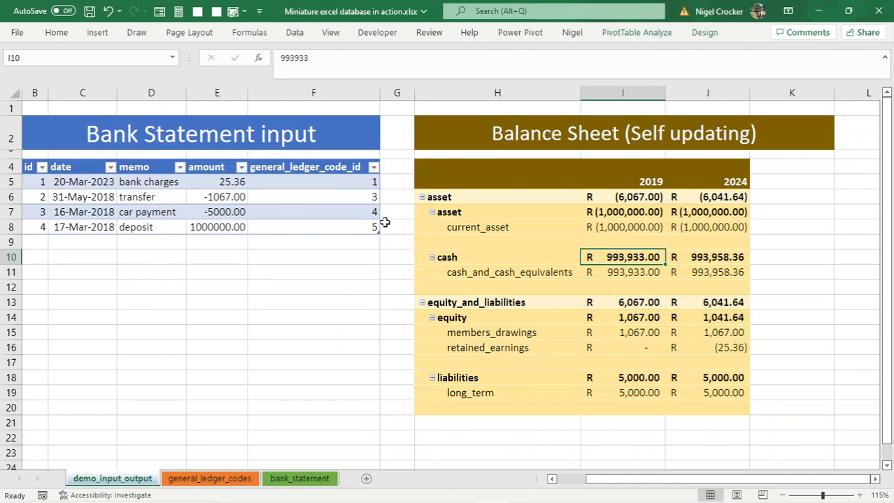
- Fill the four records on the bank_statement sheet down to row 595 to extend the table with sample records
click(294, 479)
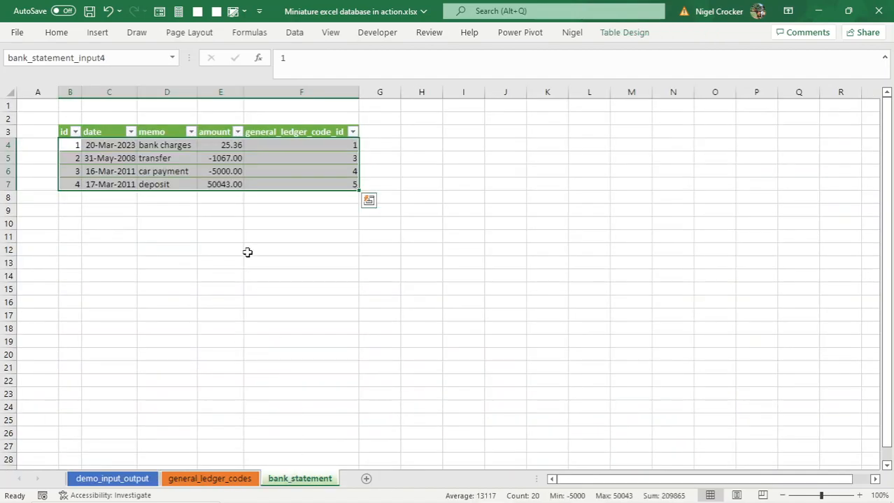
drag(361, 190, 353, 448)
click(305, 313)
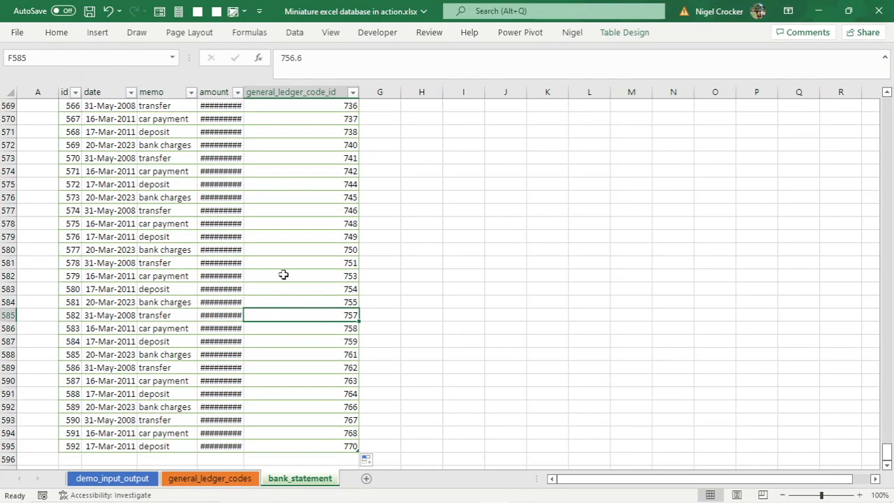
- Widen the amount column of the bank_statement table to fit its values and return to the table's header row
scroll(245, 239, up, 15)
click(236, 236)
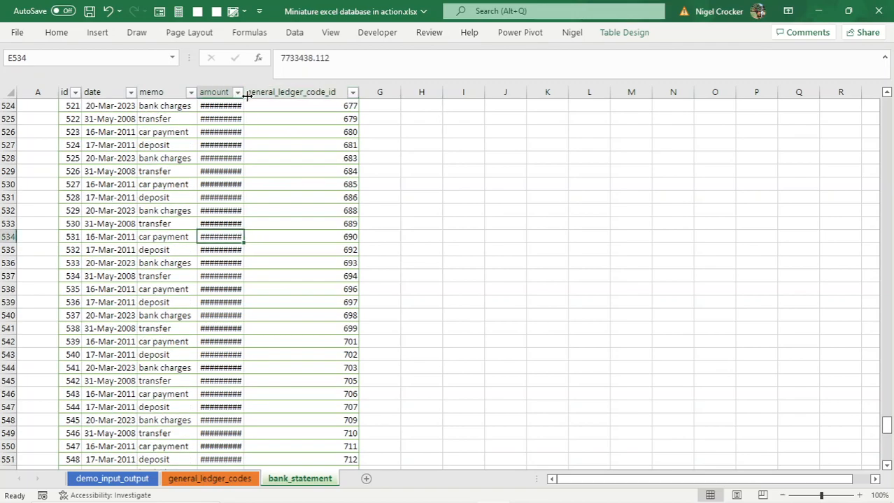
double_click(244, 92)
click(202, 182)
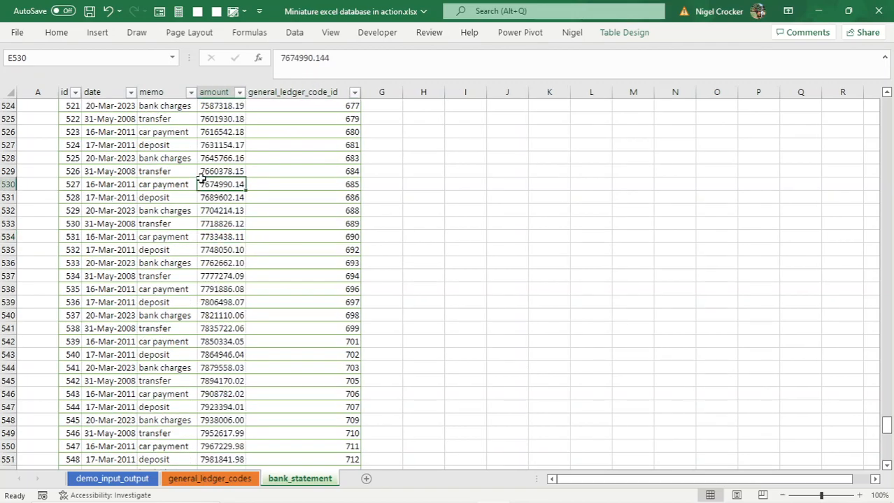
key(ctrl+Up)
scroll(239, 316, up, 1)
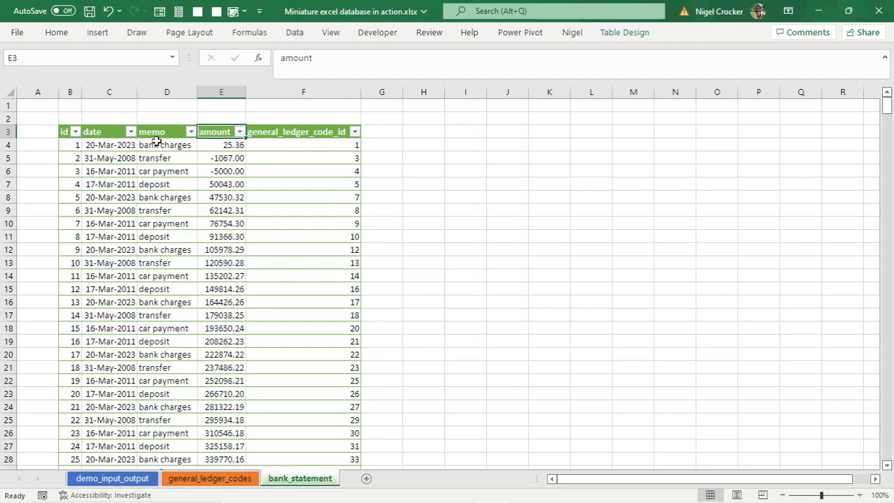
- Return to the demo_input_output sheet and select the transfer record's general_ledger_code_id
click(110, 478)
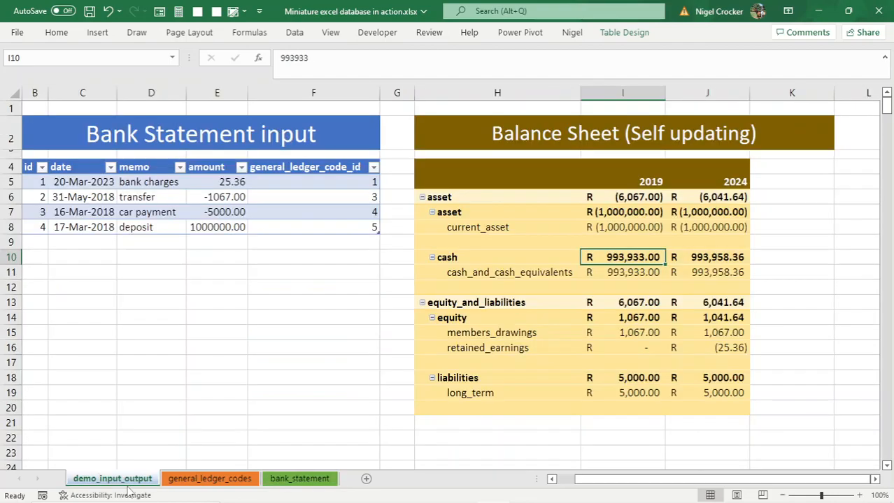
drag(623, 481, 549, 490)
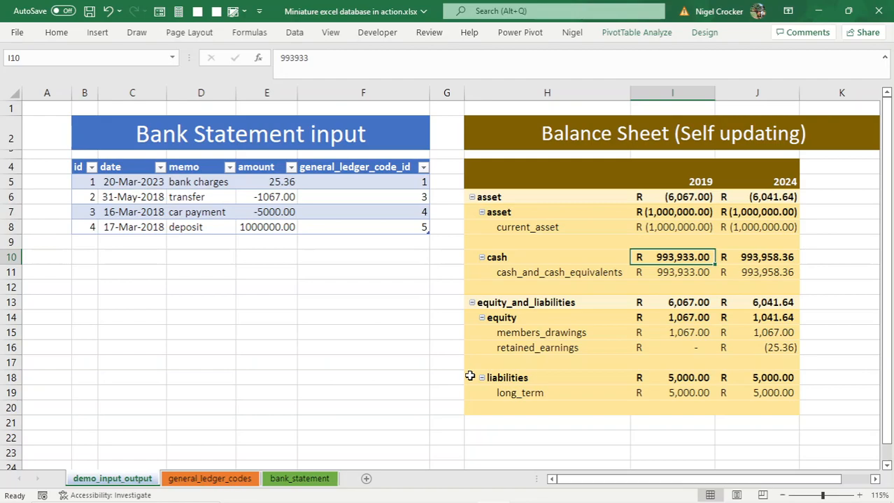
click(365, 200)
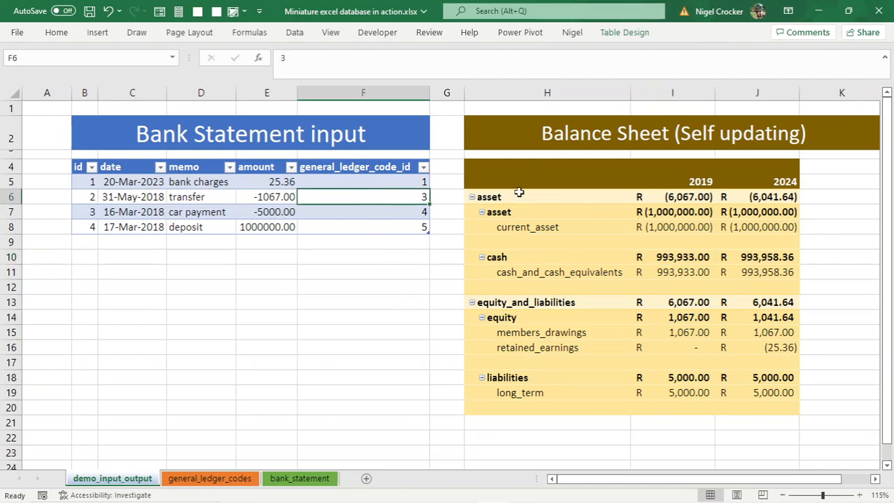
- Delete the table rows of the transfer, car payment and deposit records (ids 2 to 4) from the Bank Statement input table
click(93, 197)
drag(93, 196, 90, 230)
right_click(90, 229)
mouse_move(136, 266)
click(266, 284)
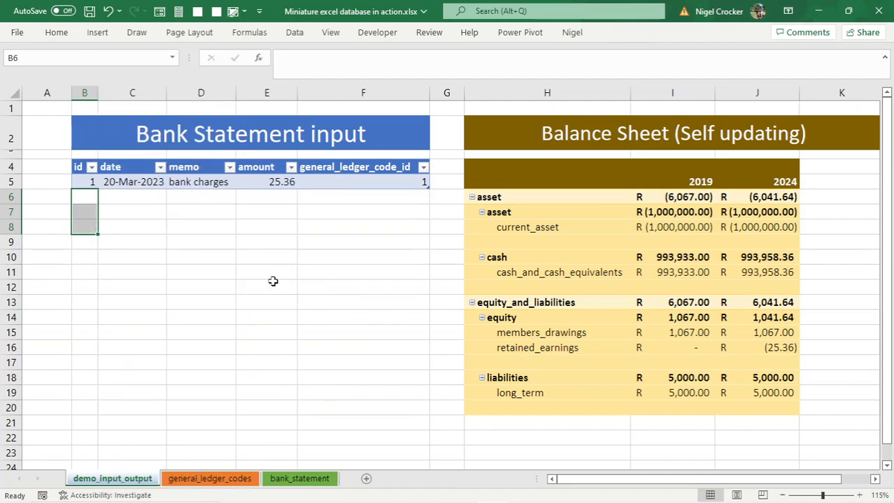
- Refresh all data so the balance sheet reflects only the bank charges record
click(292, 183)
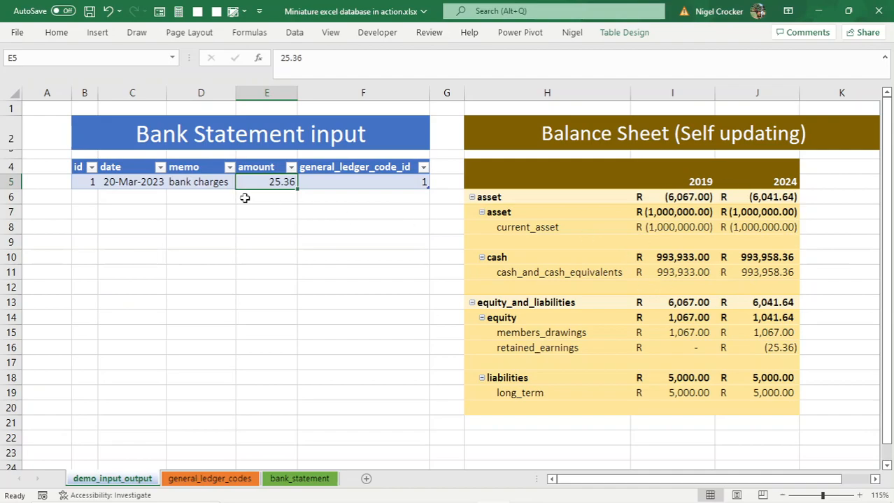
click(295, 32)
click(231, 83)
click(248, 101)
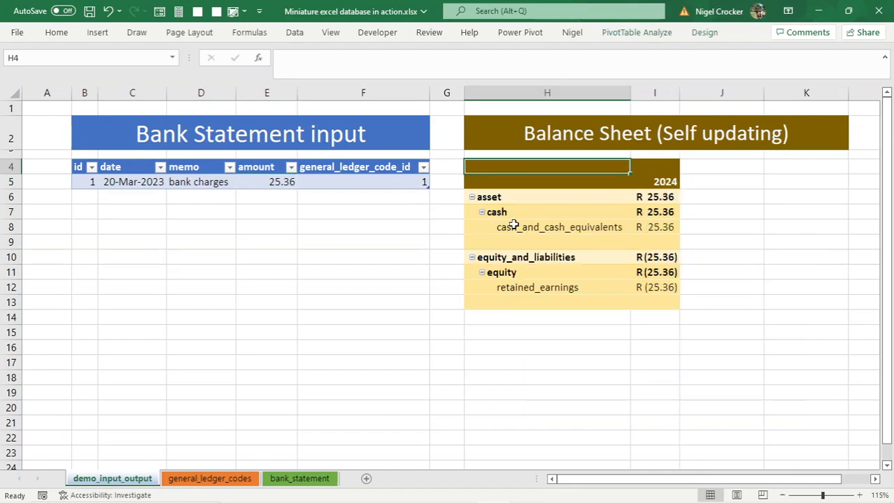
- Compare the 2024 asset and equity_and_liabilities totals, and check the bank charges record's general_ledger_code_id
click(655, 199)
click(663, 258)
click(662, 197)
click(664, 257)
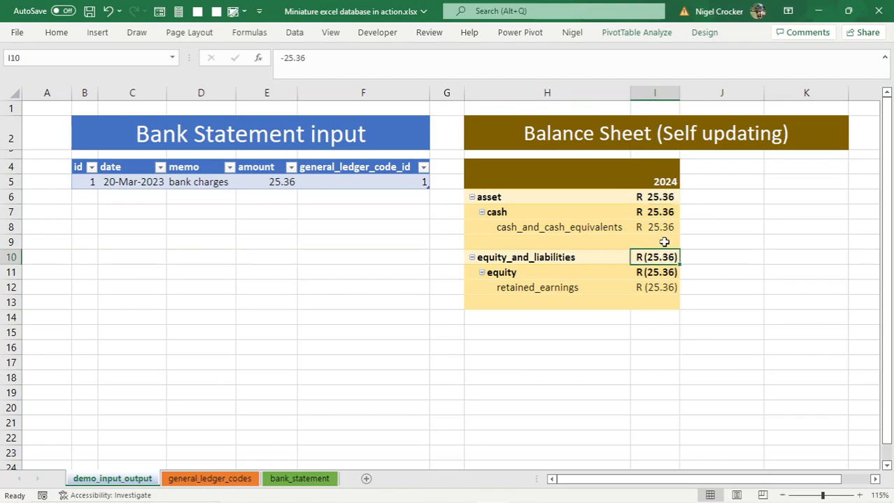
click(661, 198)
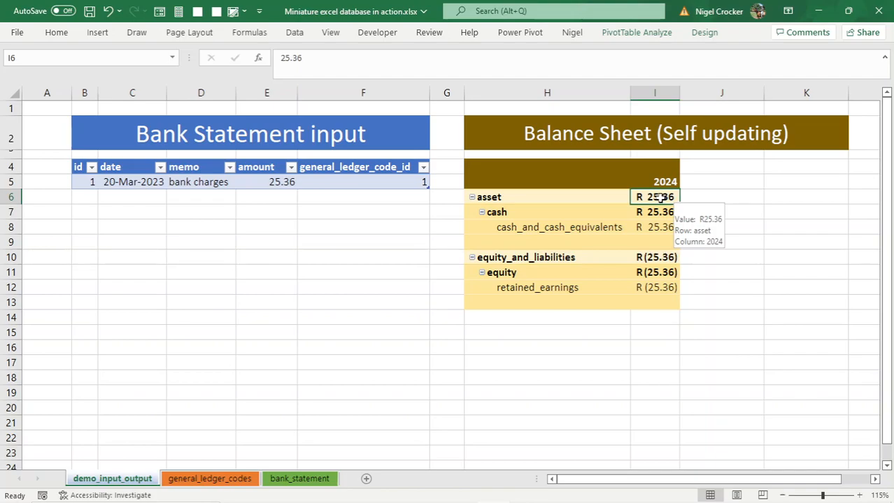
click(371, 184)
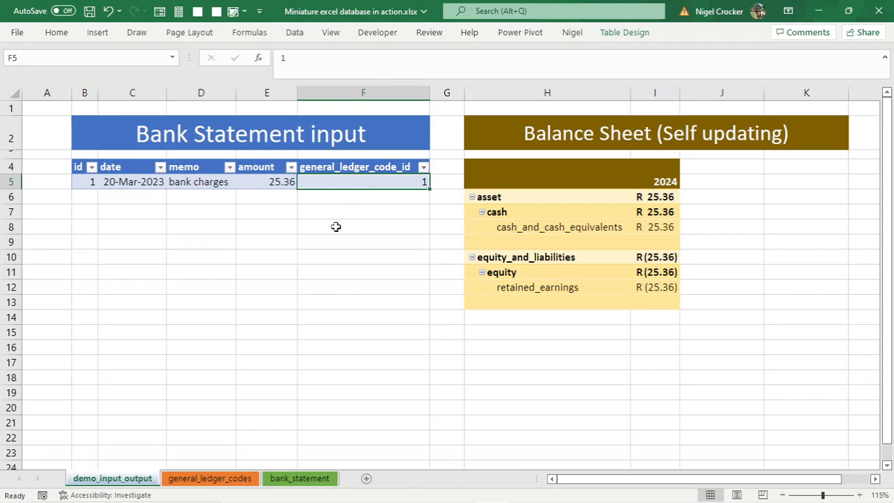
- Copy records 1 to 4 from the bank_statement sheet and paste them as values into the input table from cell B5
click(286, 482)
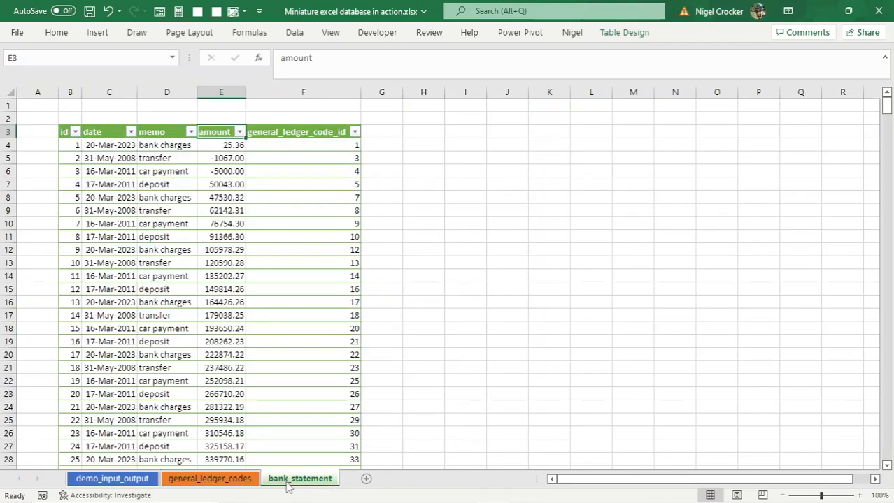
drag(75, 145, 286, 182)
key(ctrl+c)
click(113, 479)
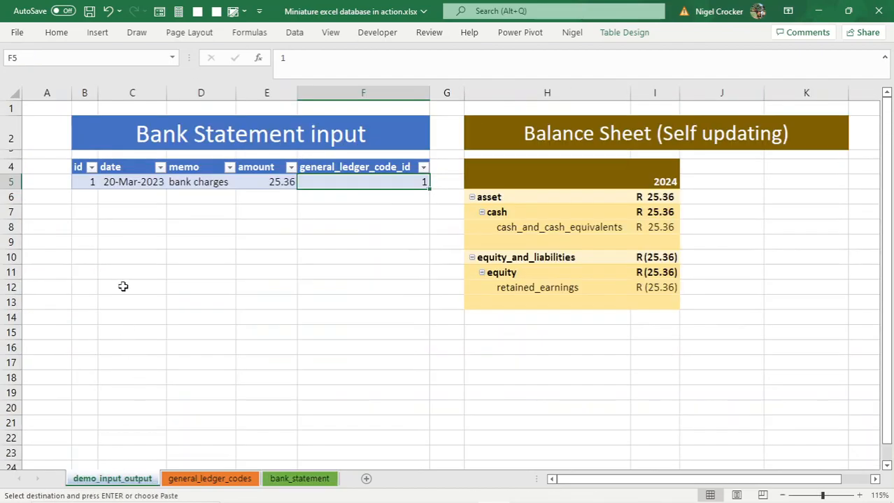
click(90, 181)
right_click(89, 181)
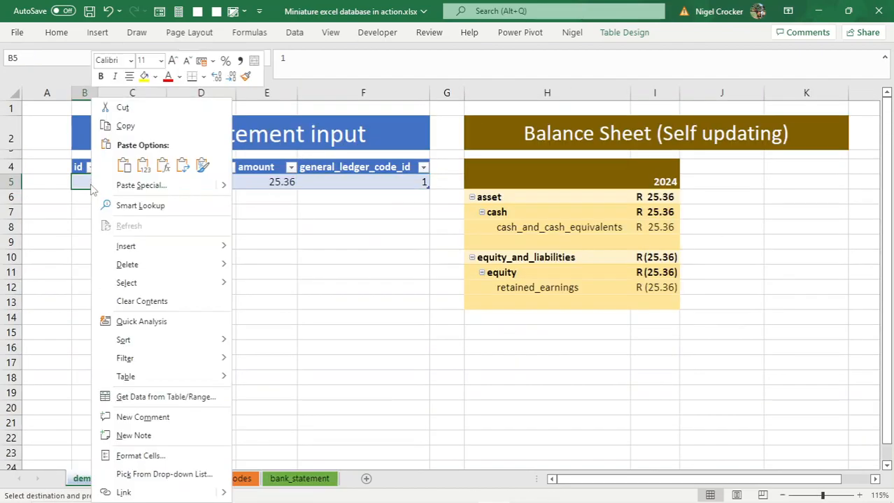
click(143, 167)
- Refresh all data to update the balance sheet with the four pasted records
click(323, 195)
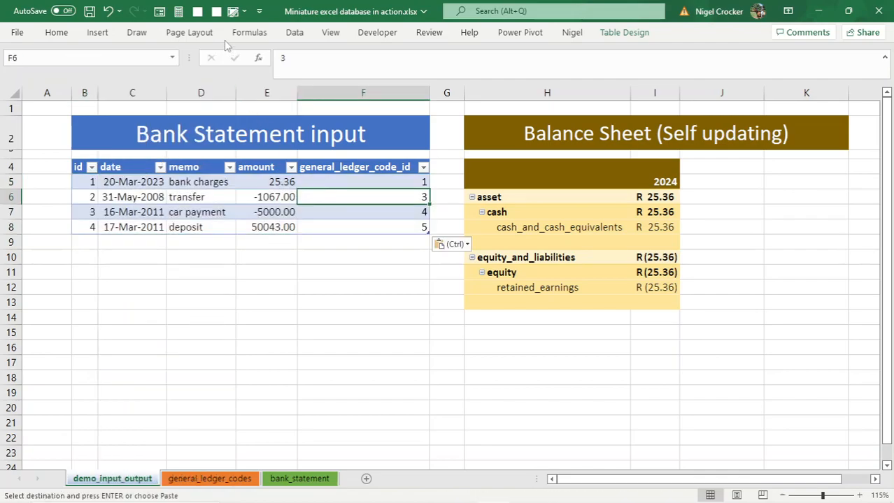
click(295, 32)
click(231, 82)
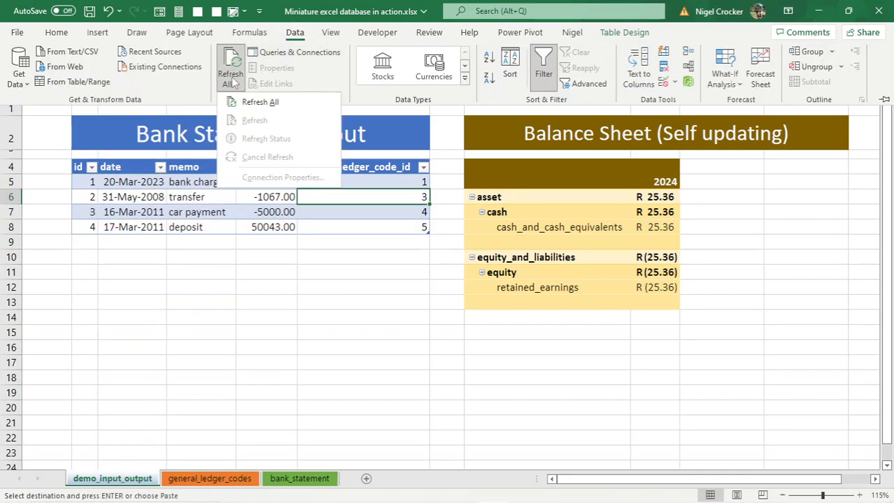
click(260, 102)
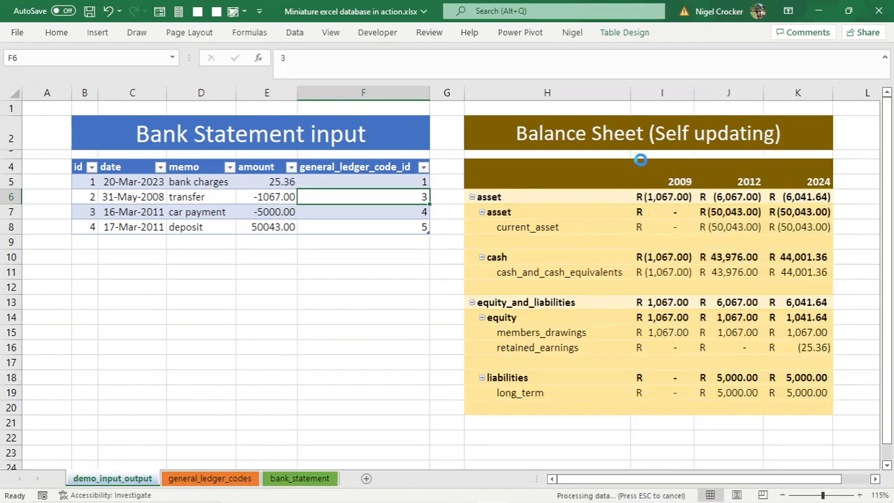
- Compare the asset and equity_and_liabilities totals for 2009, 2012 and 2024, and check the transfer record's amount
click(668, 198)
click(667, 302)
click(741, 197)
click(738, 299)
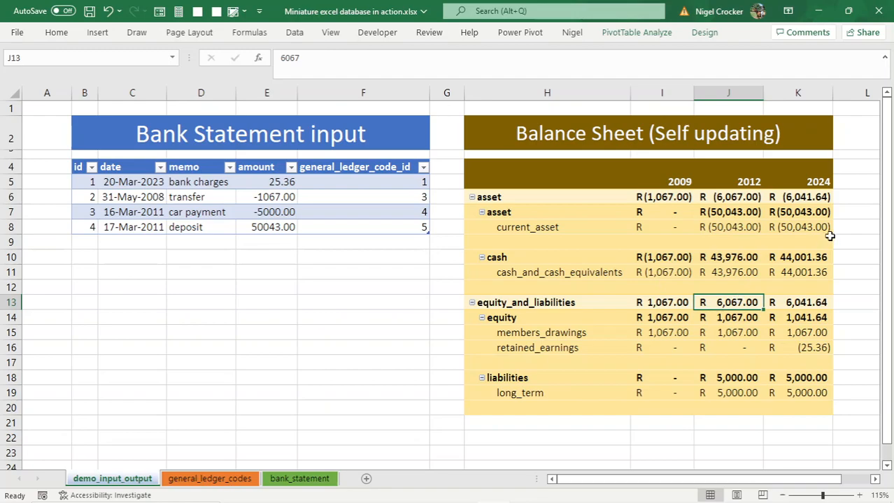
click(812, 186)
click(807, 201)
click(804, 301)
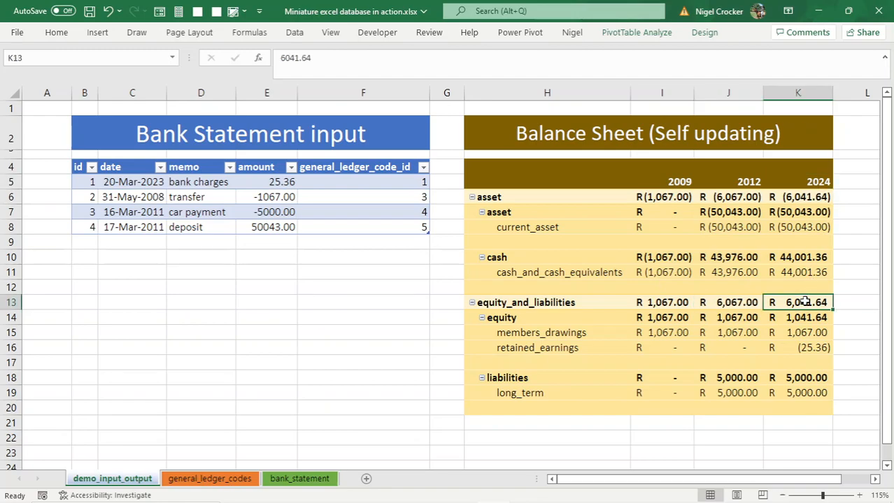
click(268, 194)
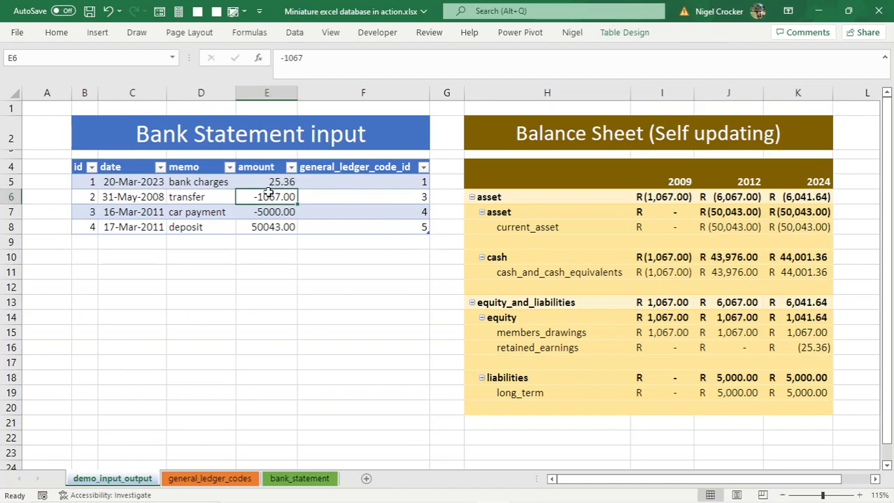